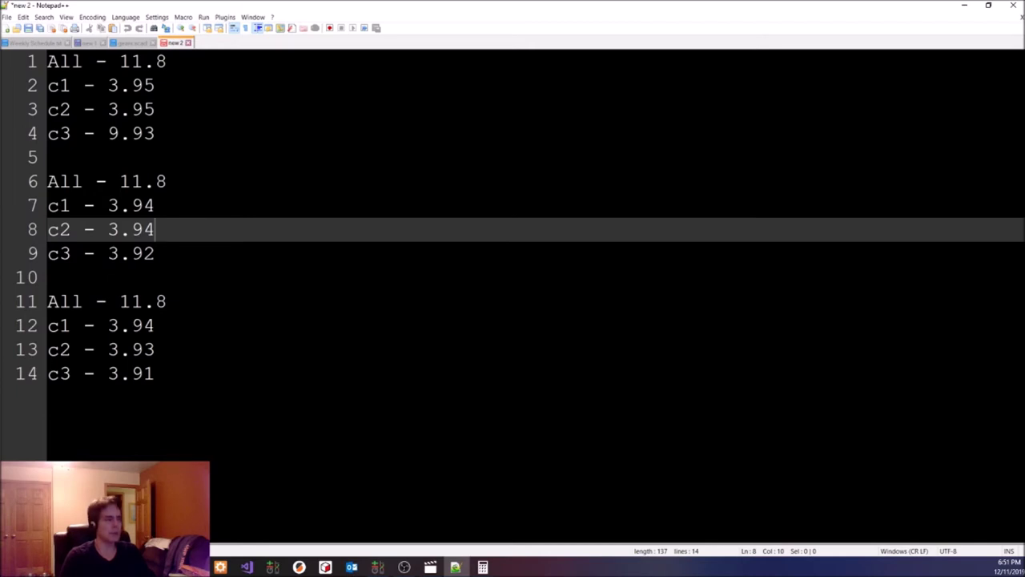
- Review the first block of notes, highlighting its c1 to c3 readings below the All total
key(Up)
key(Up)
key(Up)
key(Up)
key(shift+Up)
key(shift+Up)
key(shift+Up)
key(shift+Home)
key(shift+Down)
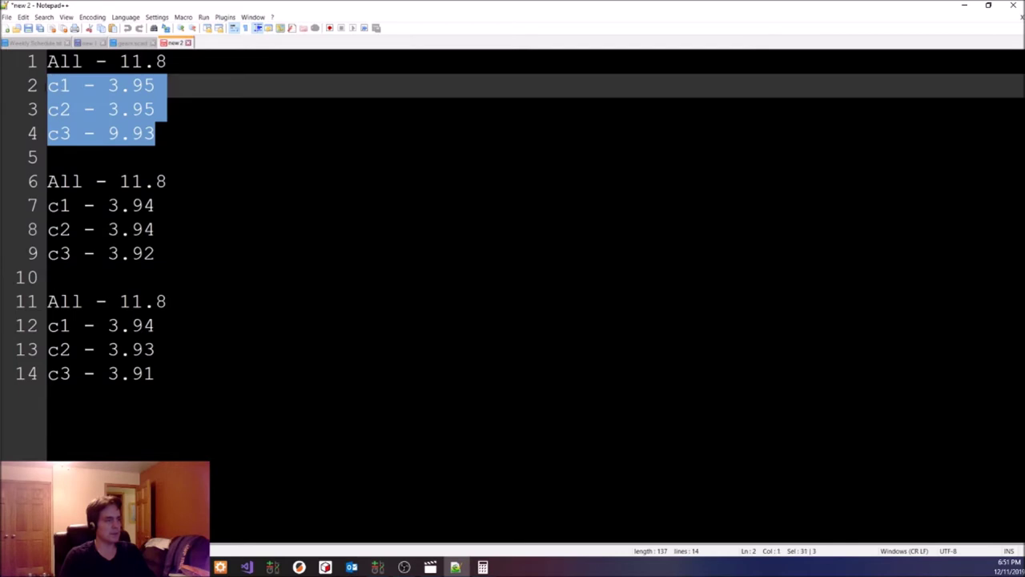
click(158, 101)
key(Up)
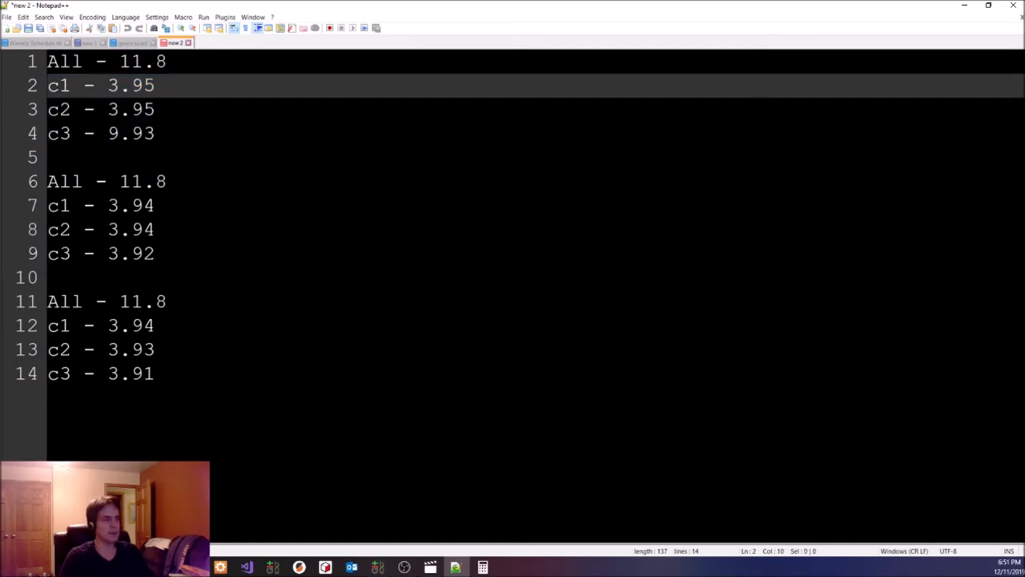
- Review the second block of notes, highlighting its c1, c2 and c3 readings
key(Down)
key(Down)
key(Down)
key(Down)
key(Down)
key(Down)
key(Down)
key(shift+Up)
key(shift+Up)
key(shift+Home)
key(Right)
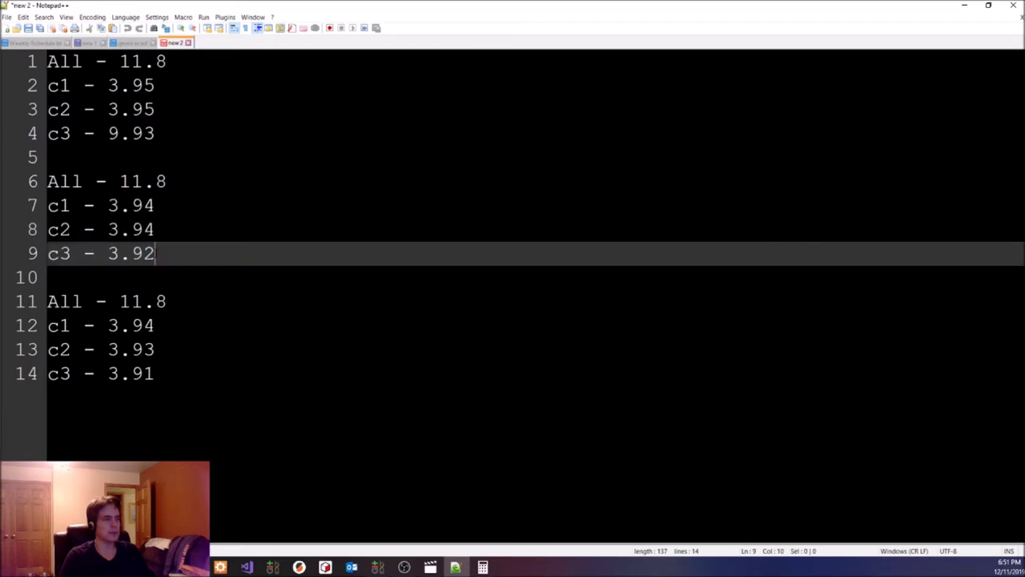
- Review the third block of notes, highlighting the c1 to c3 readings at the end of the file
key(Down)
key(Down)
key(Down)
key(Down)
key(Down)
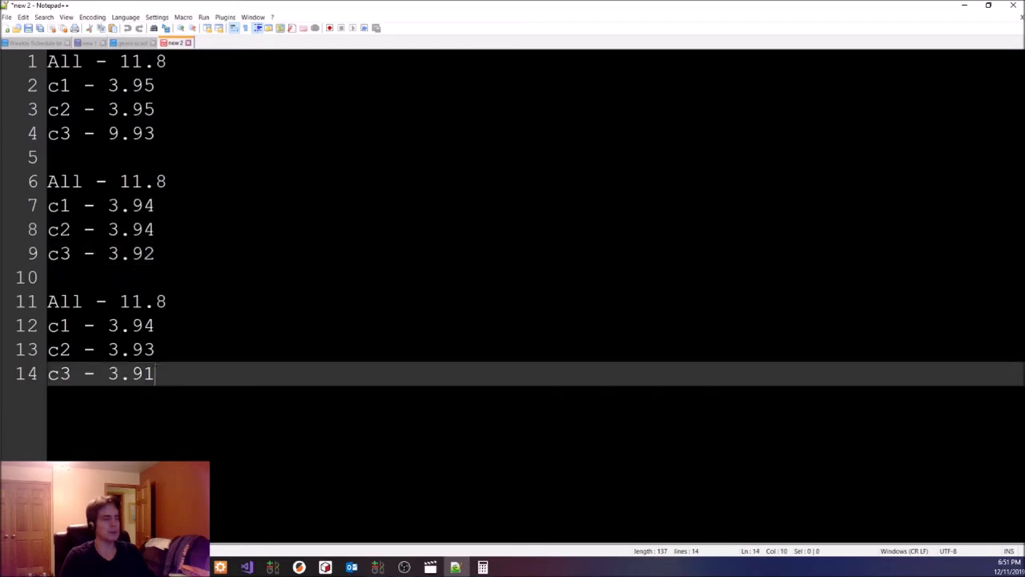
key(shift+Up)
key(shift+Up)
key(shift+Home)
key(End)
click(181, 111)
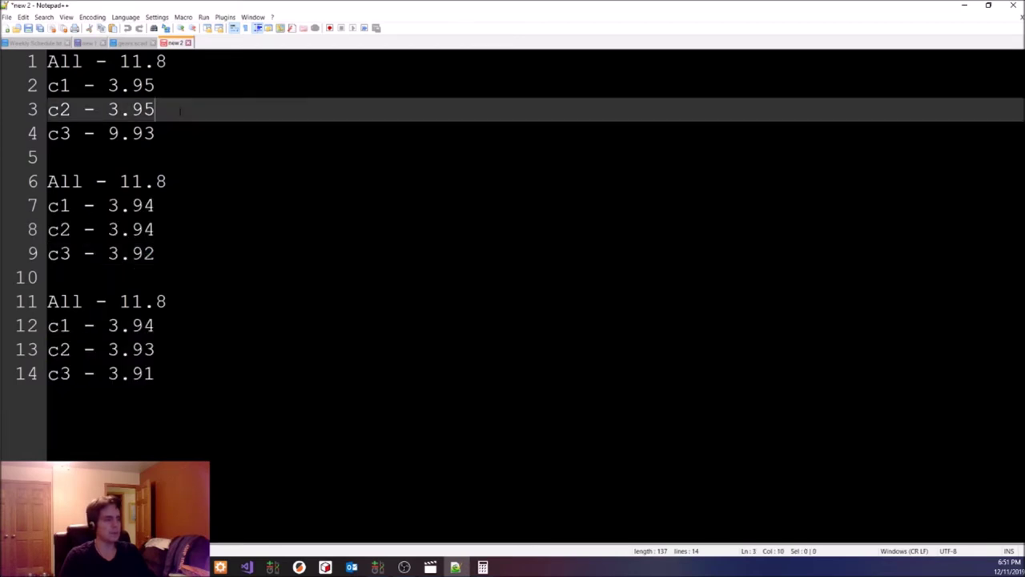
- Compare the individual c1, c2 and c3 readings line by line across the three blocks
key(Up)
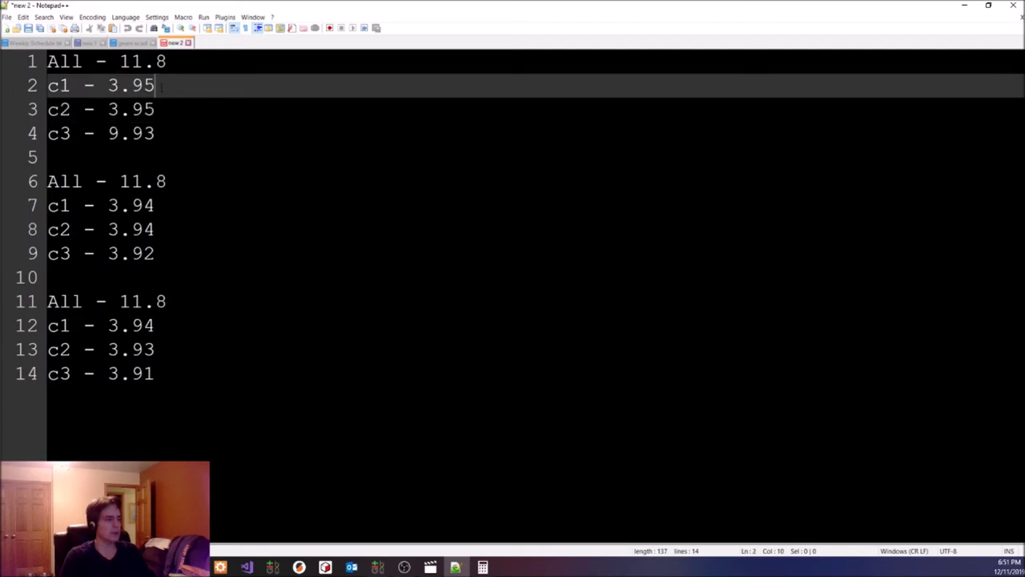
key(Down)
key(Down)
key(Down)
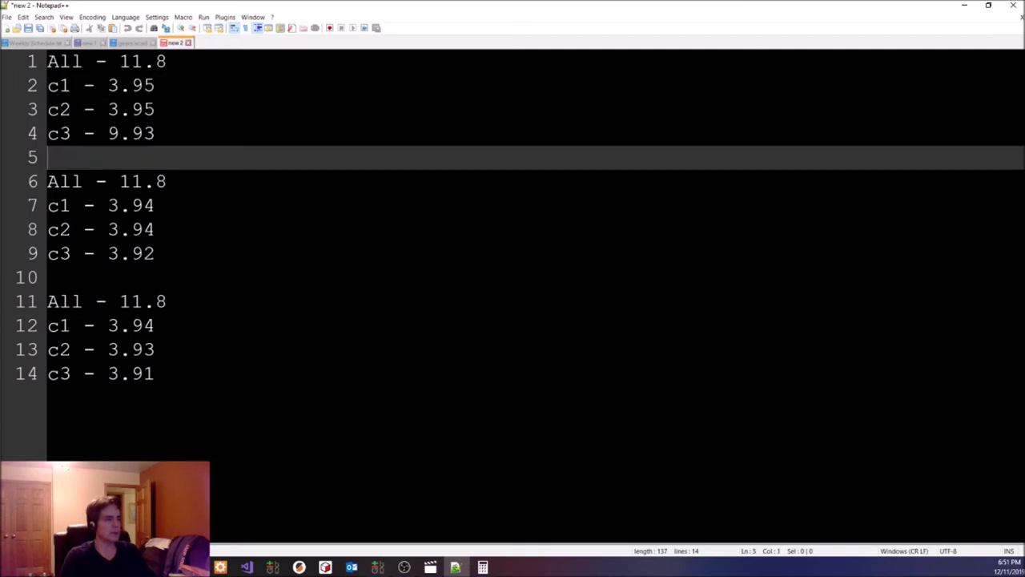
click(156, 62)
click(157, 85)
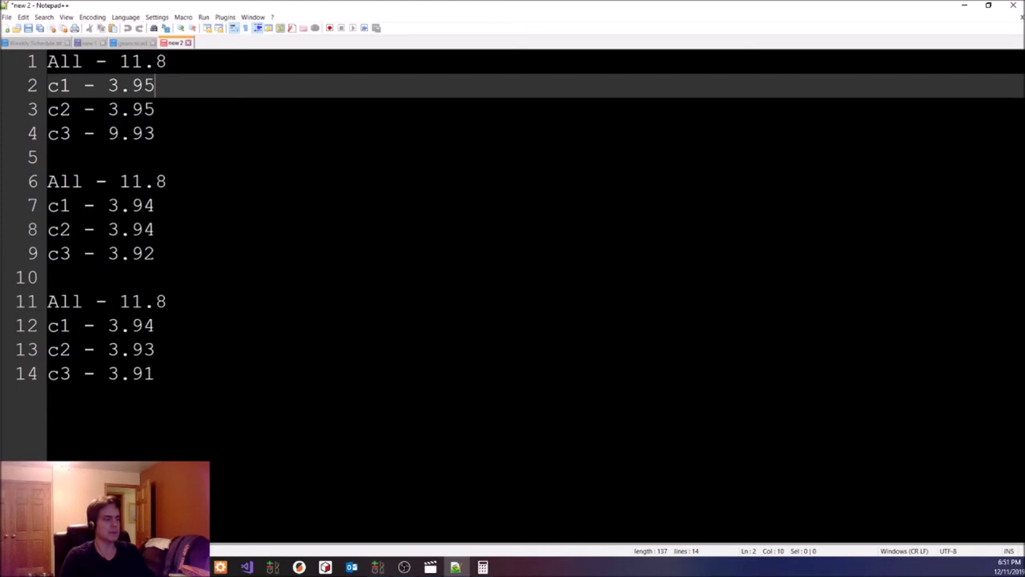
click(155, 133)
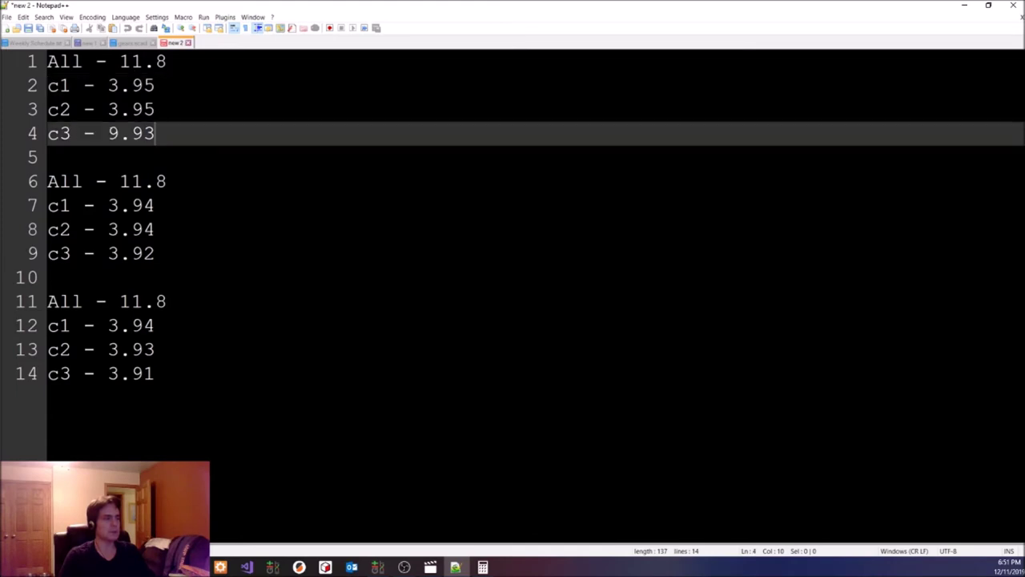
click(156, 109)
click(156, 85)
click(156, 205)
click(157, 85)
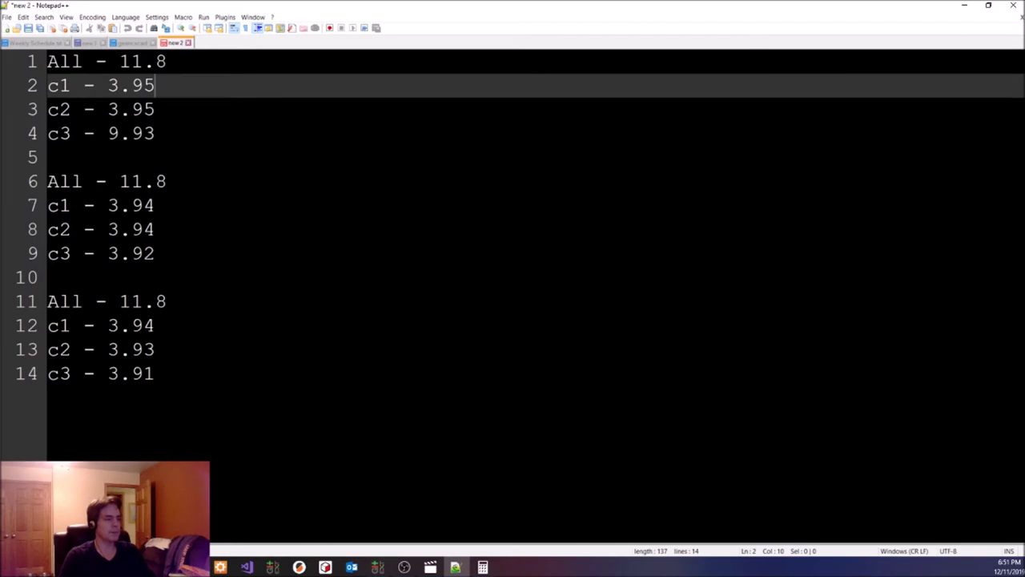
click(157, 205)
click(158, 229)
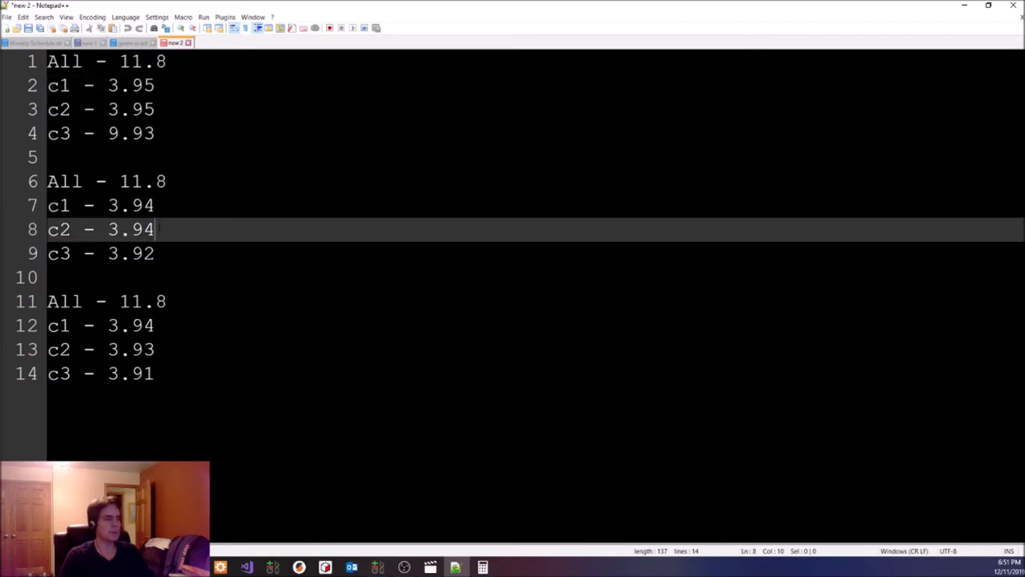
click(158, 254)
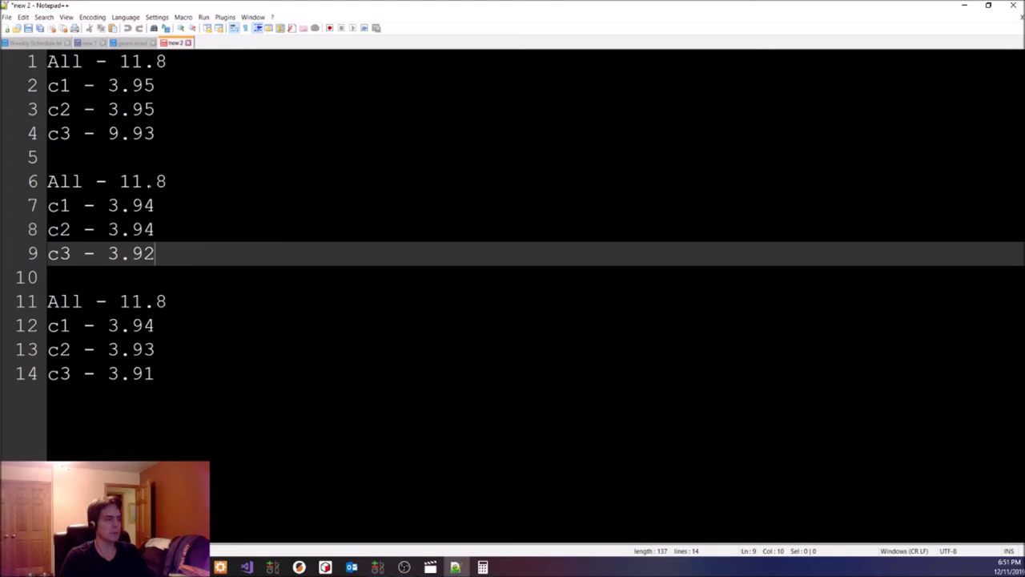
click(164, 326)
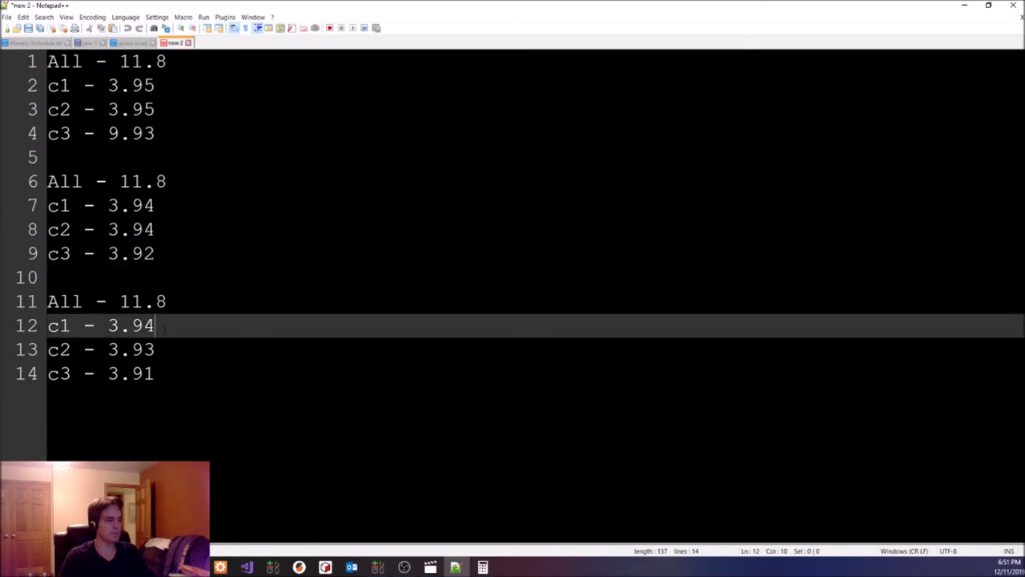
- Re-examine the last block's c1 to c3 readings against those in the block above it
key(Down)
key(Down)
key(shift+Up)
key(shift+Home)
key(shift+Up)
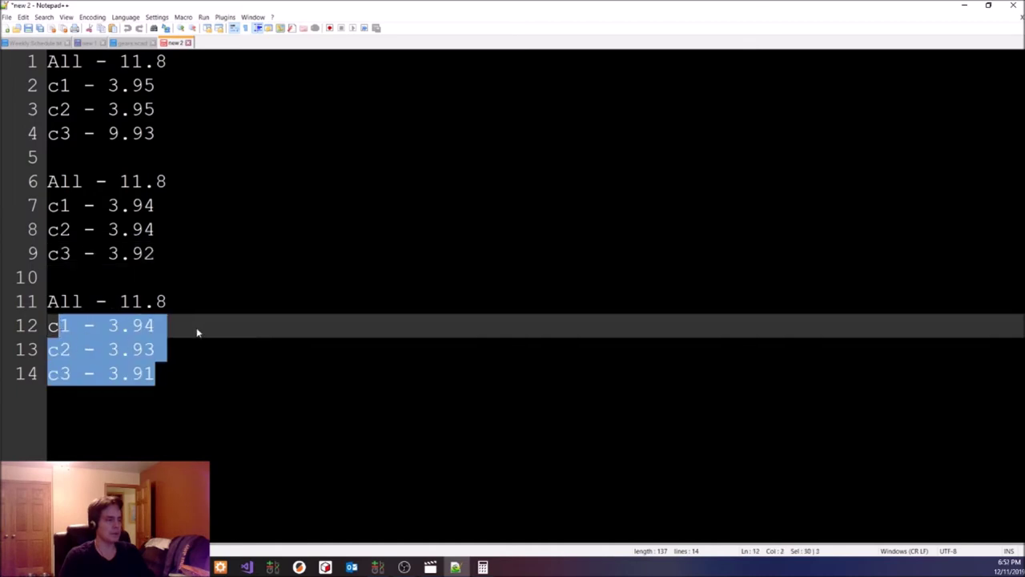
click(200, 326)
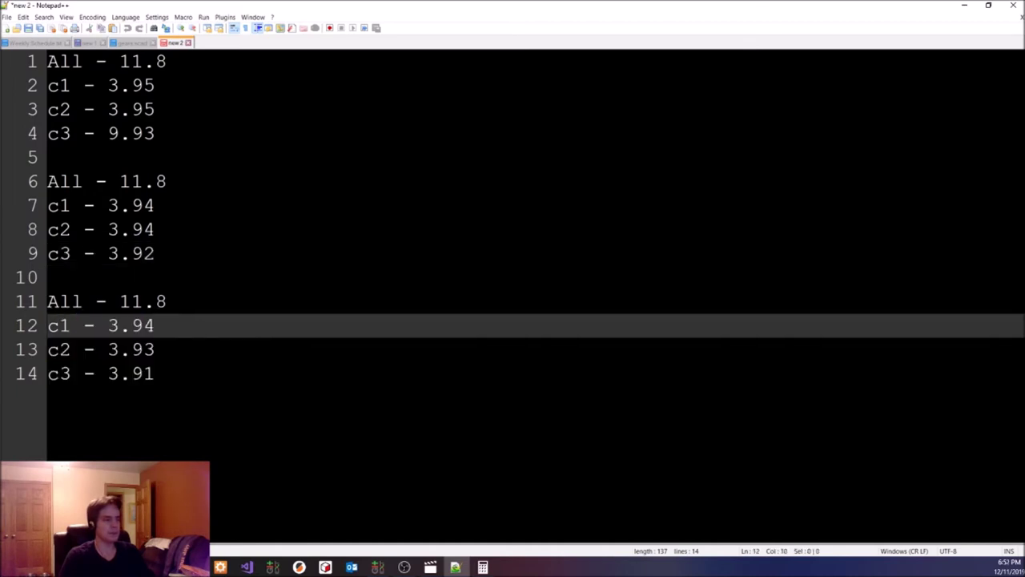
click(211, 229)
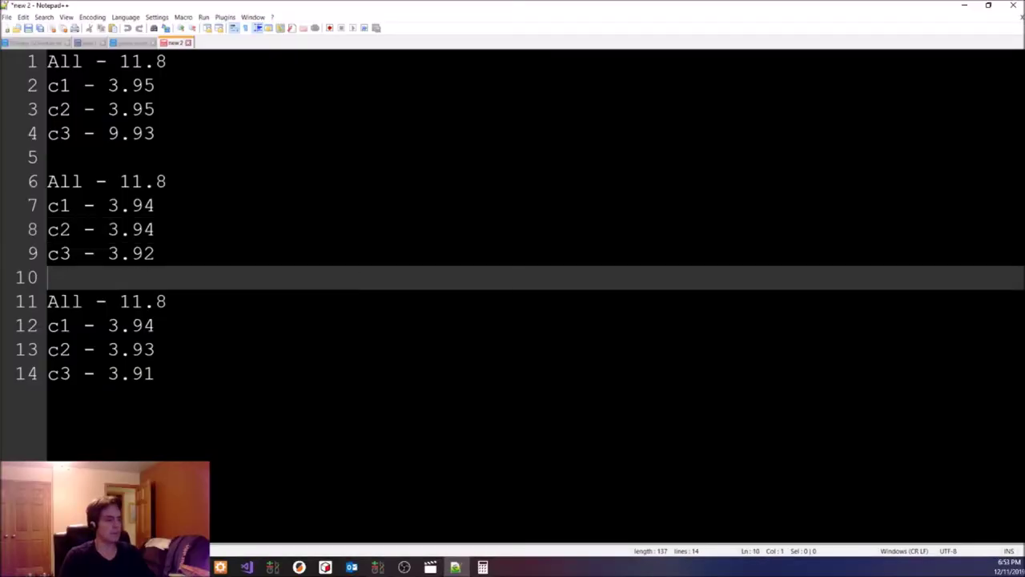
key(ctrl+End)
key(shift+Up)
key(shift+Up)
key(shift+Home)
click(233, 353)
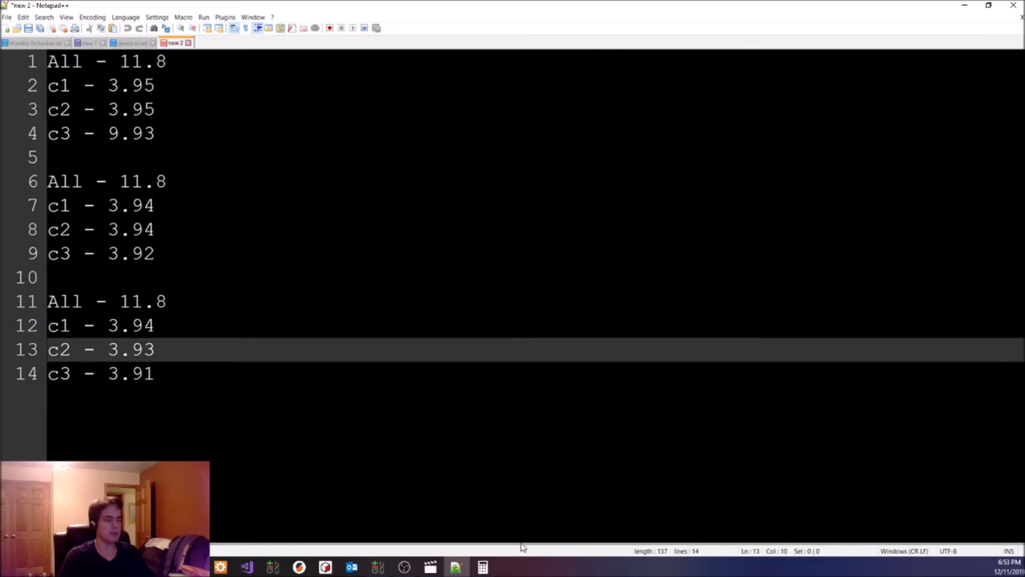
- Switch to Calculator and subtract 3 from 4.2
click(483, 567)
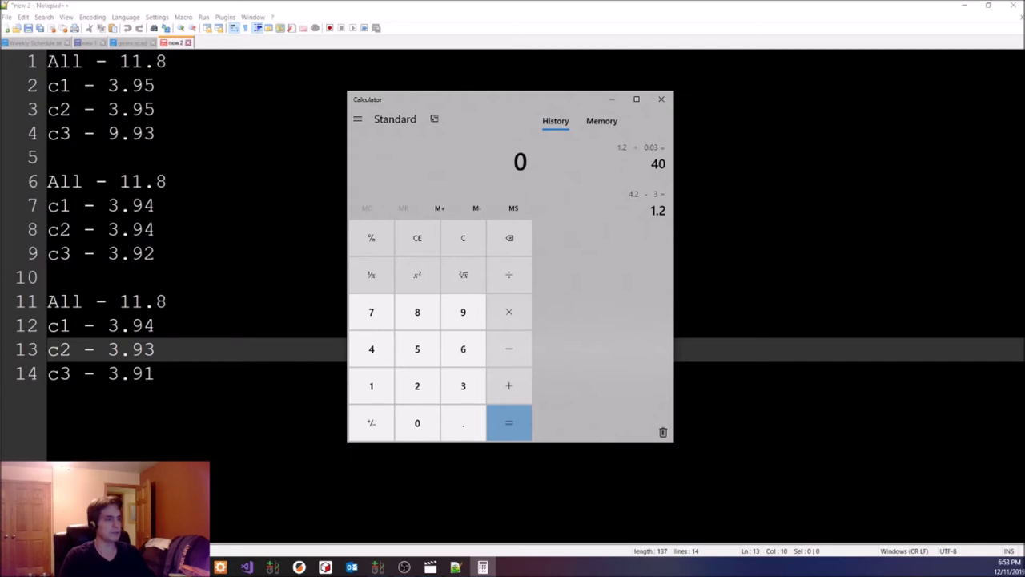
click(371, 348)
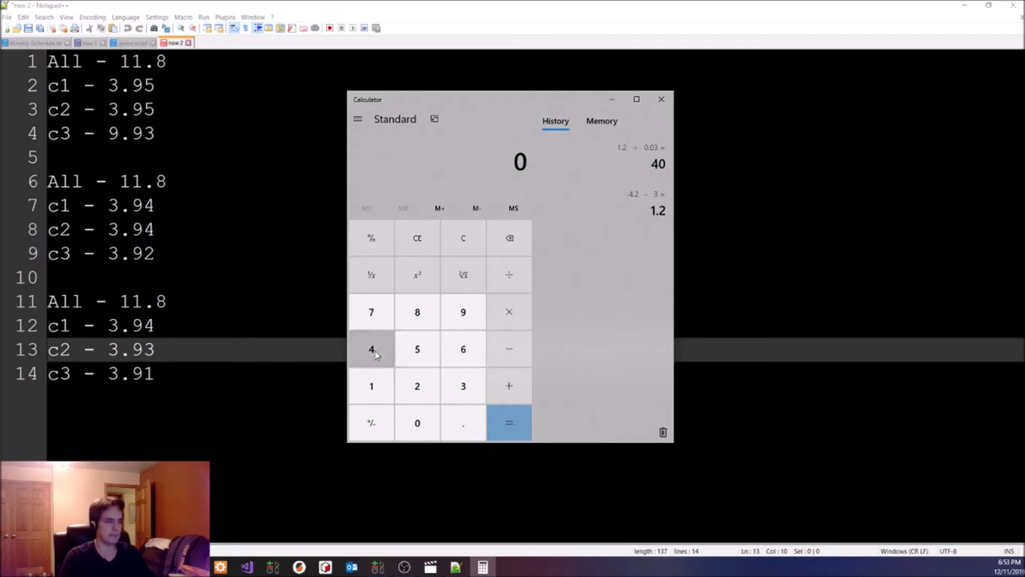
click(474, 423)
click(413, 388)
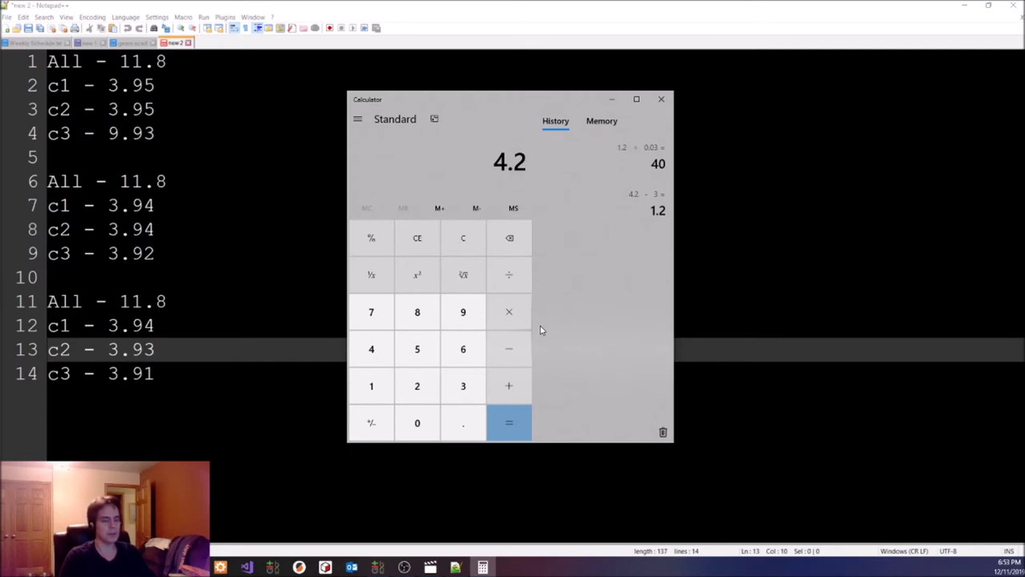
key(minus)
key(3)
key(Return)
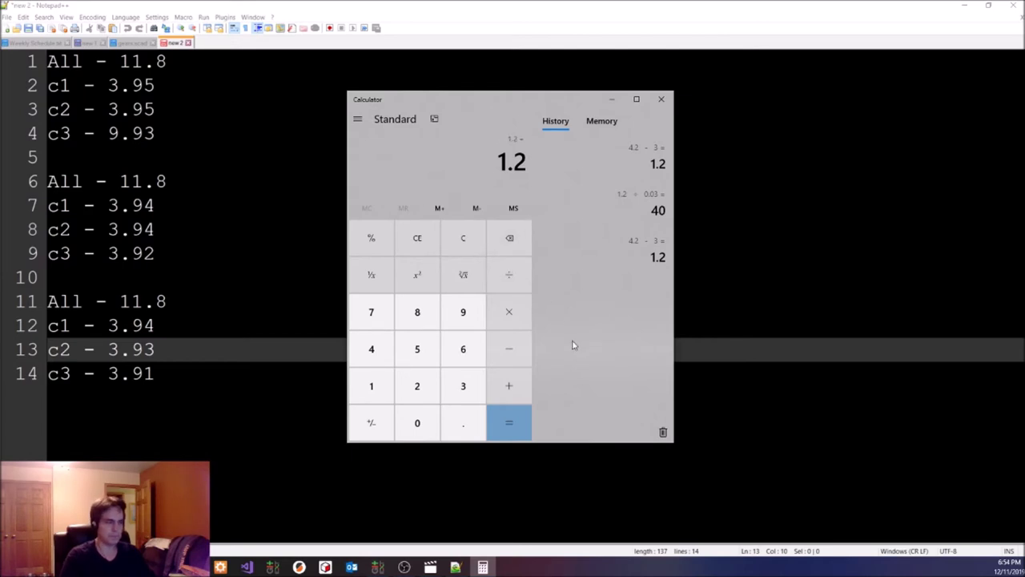
- Divide the calculated difference by 0.03 and multiply the quotient by 10
text(.03)
key(Return)
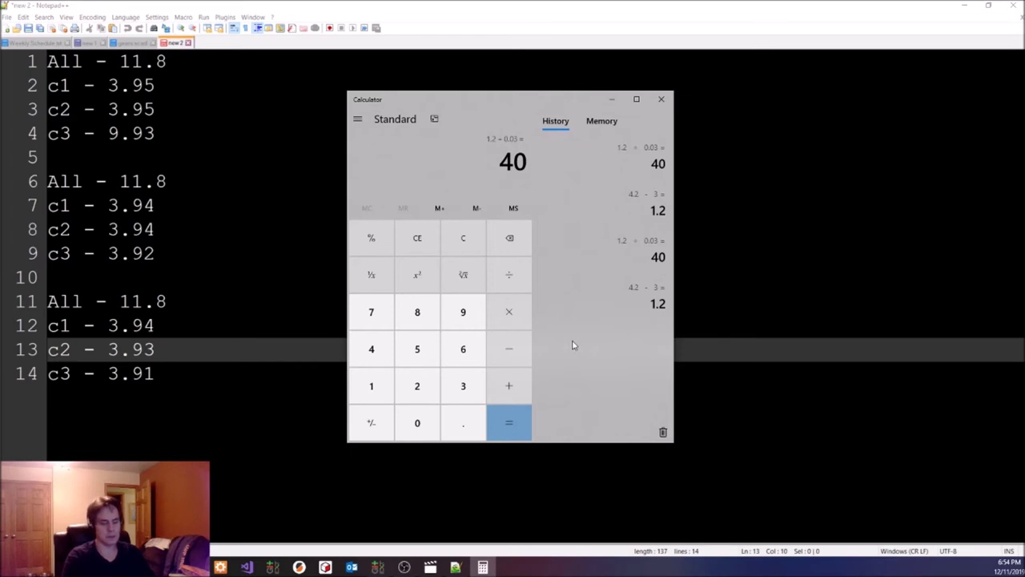
text(*10)
key(Return)
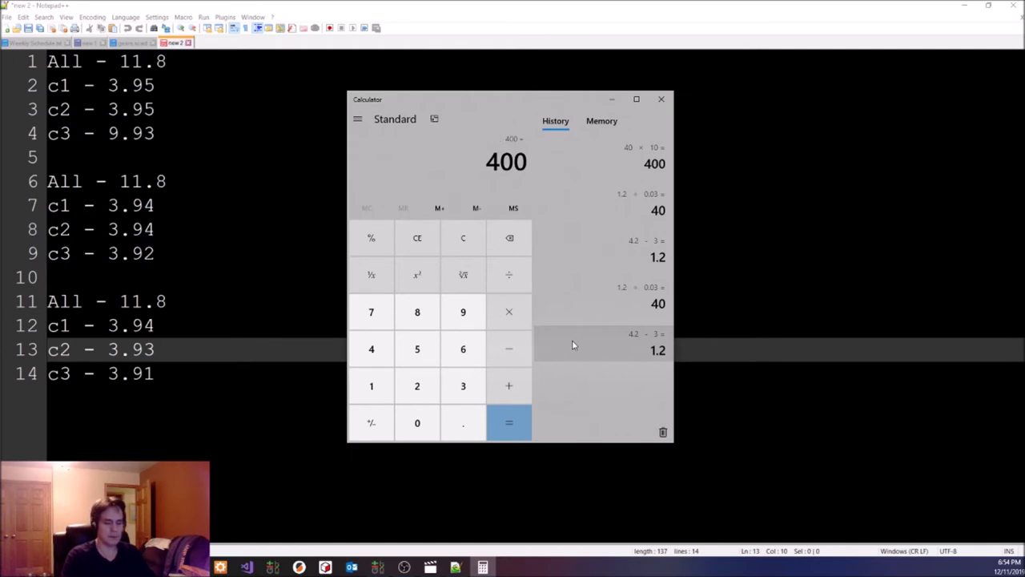
- Divide the product by 60, clear the calculation and return to the readings in Notepad++
text(60)
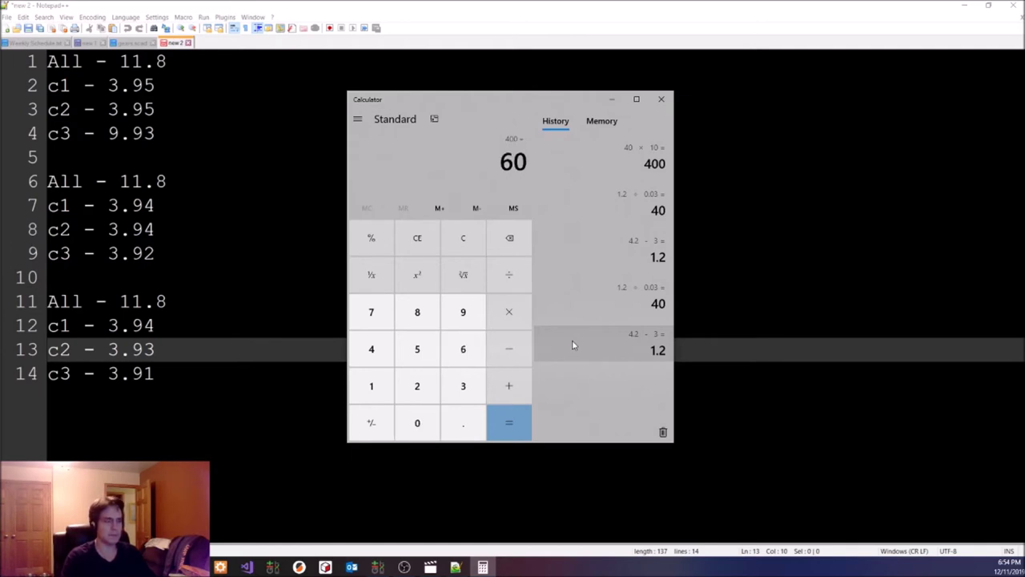
key(Return)
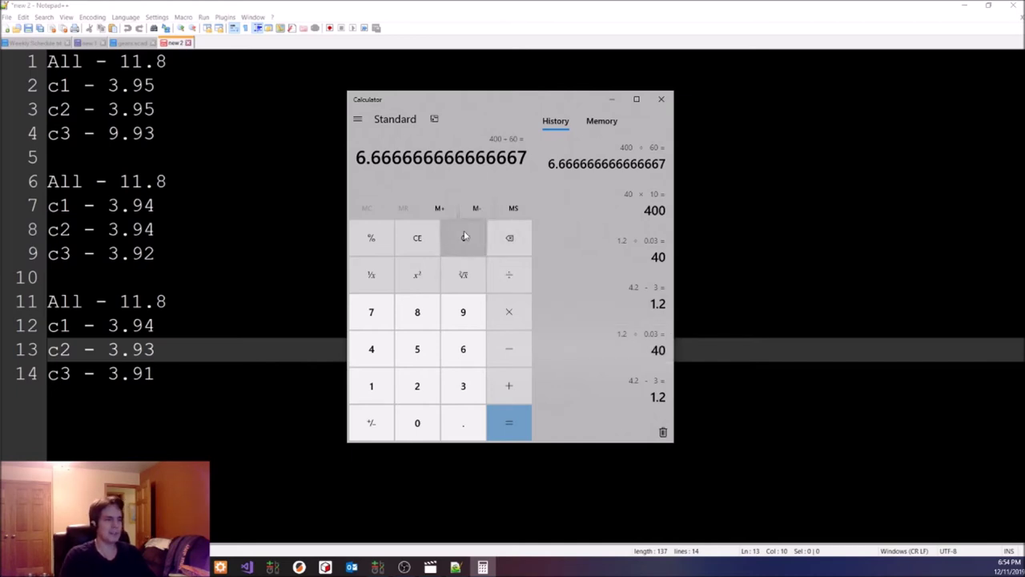
click(461, 251)
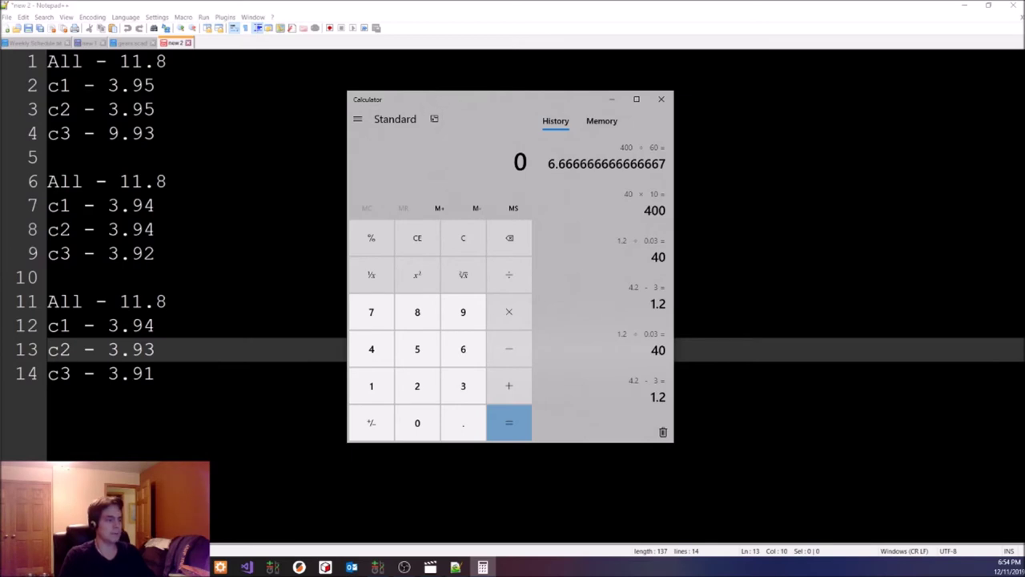
click(206, 251)
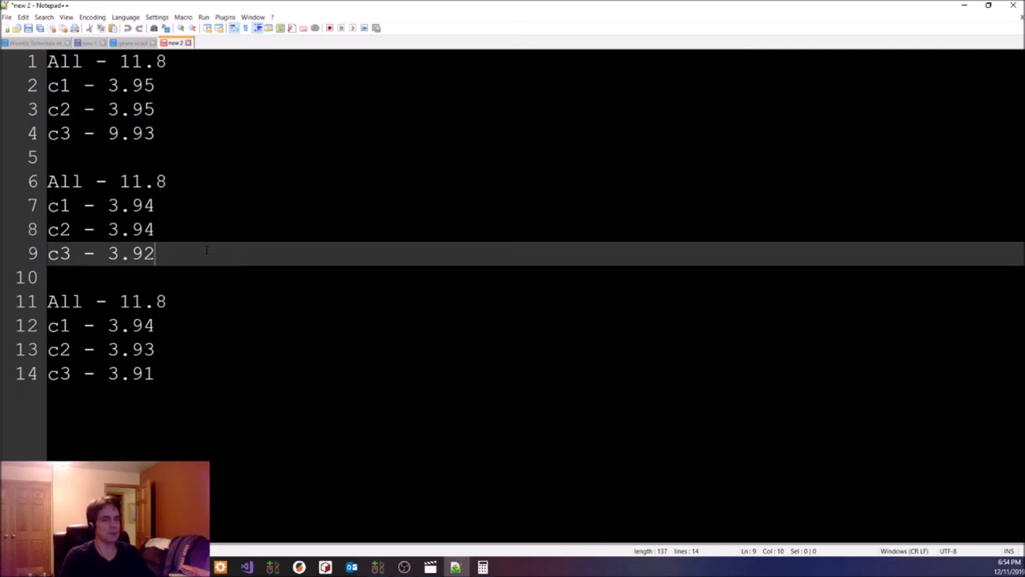
- Switch to the Omni-Wheel-V2 model in DesignSpark Mechanical and examine the leg attachment, base plates and drive housing from several angles
click(483, 566)
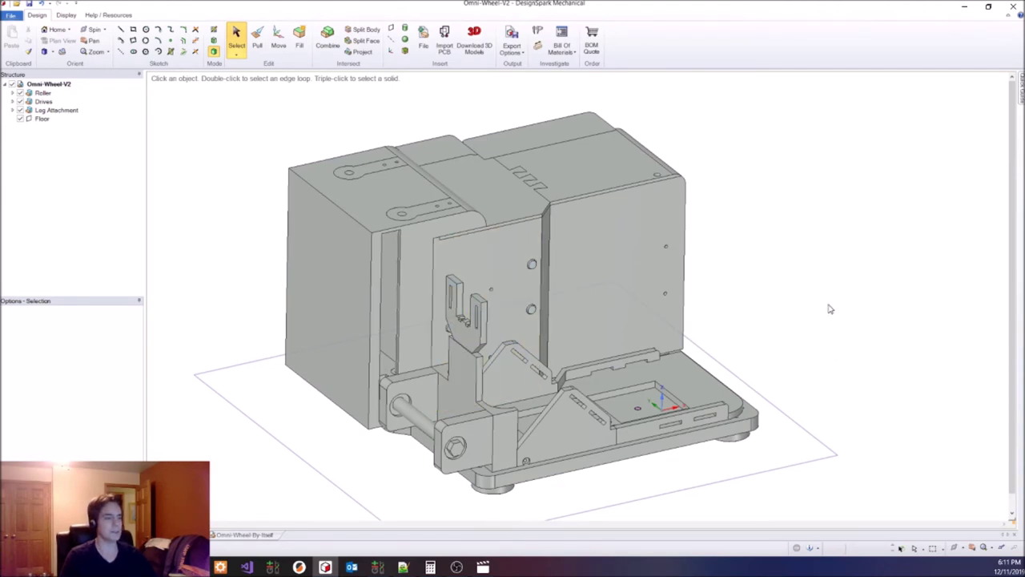
drag(830, 309, 790, 257)
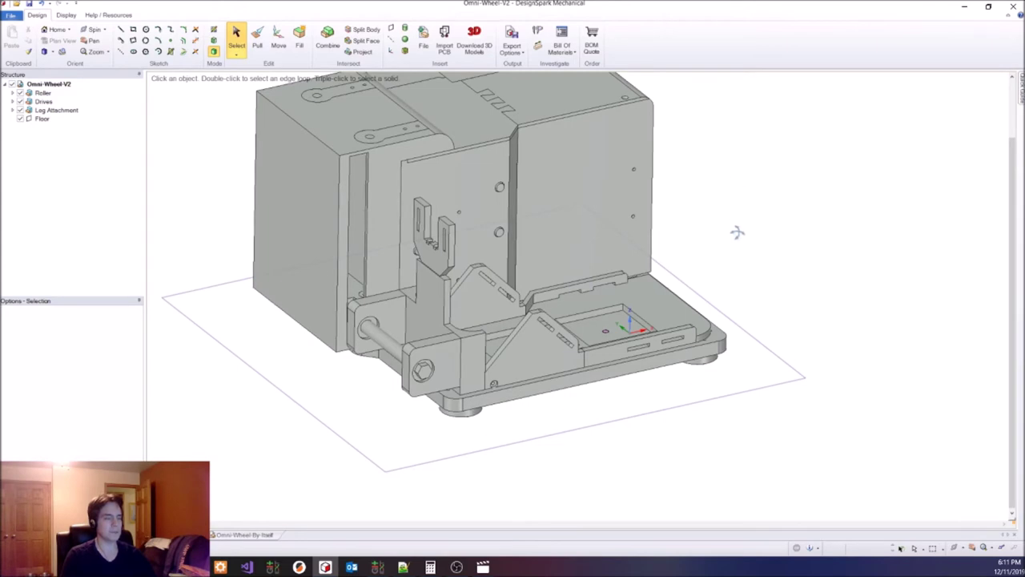
drag(737, 235, 738, 247)
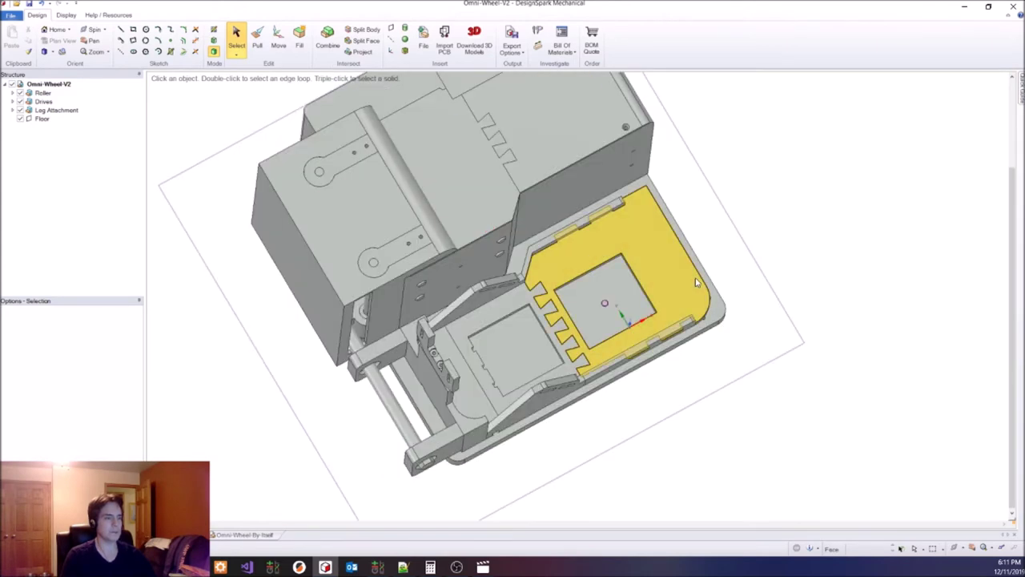
drag(696, 282, 548, 284)
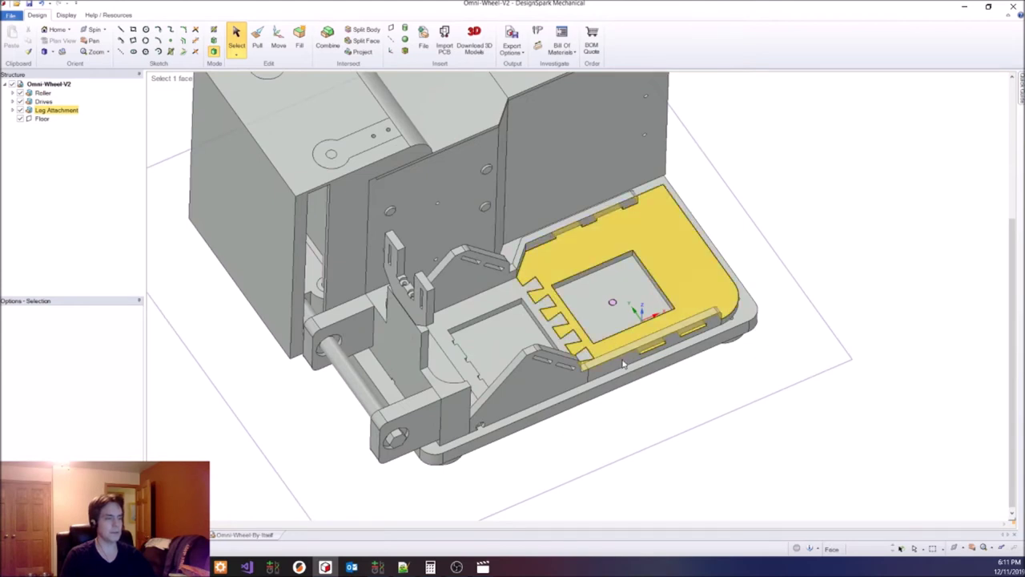
triple_click(695, 294)
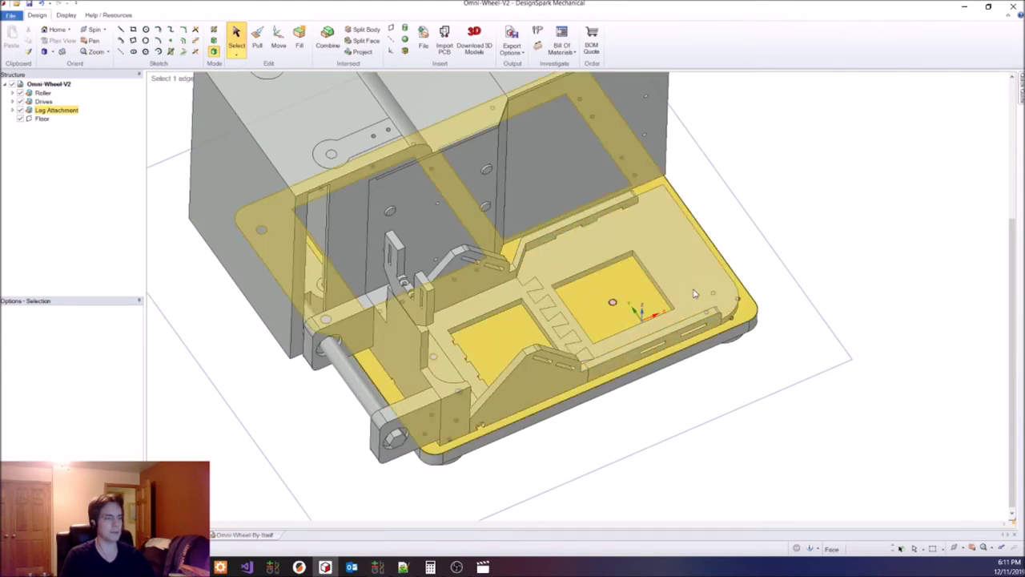
click(858, 234)
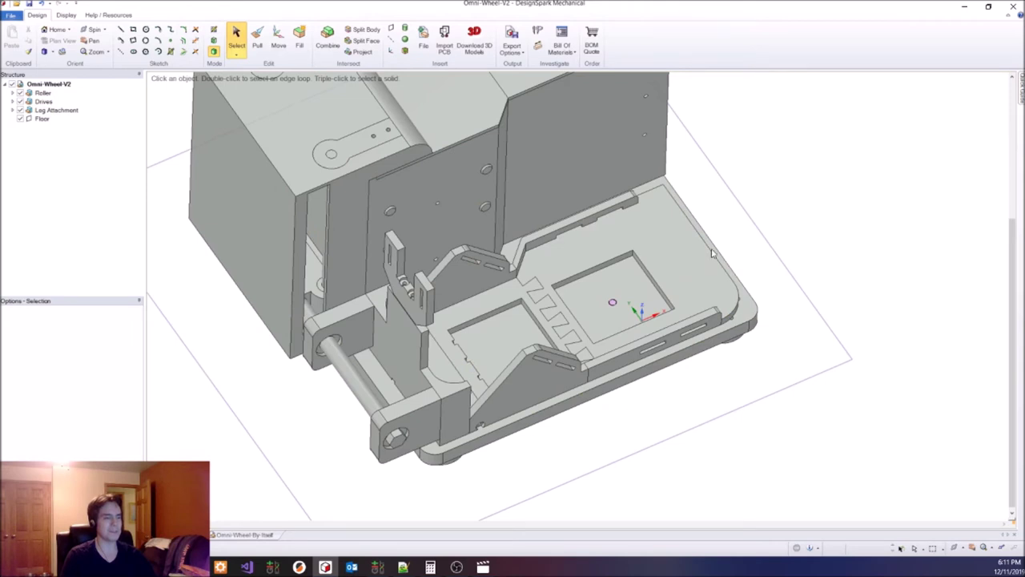
click(559, 246)
scroll(553, 241, down, 3)
scroll(864, 230, down, 3)
drag(806, 236, 662, 248)
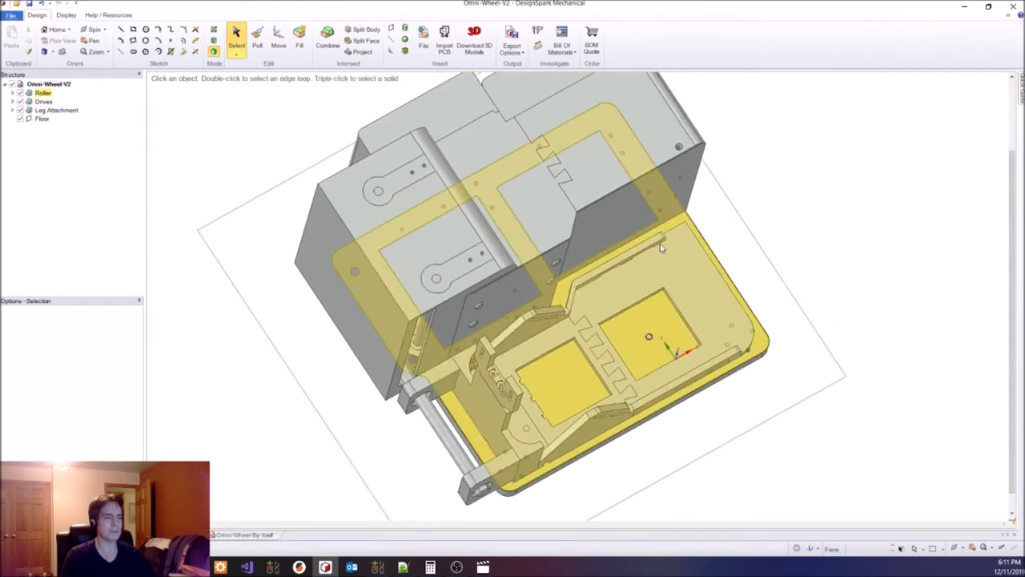
click(586, 250)
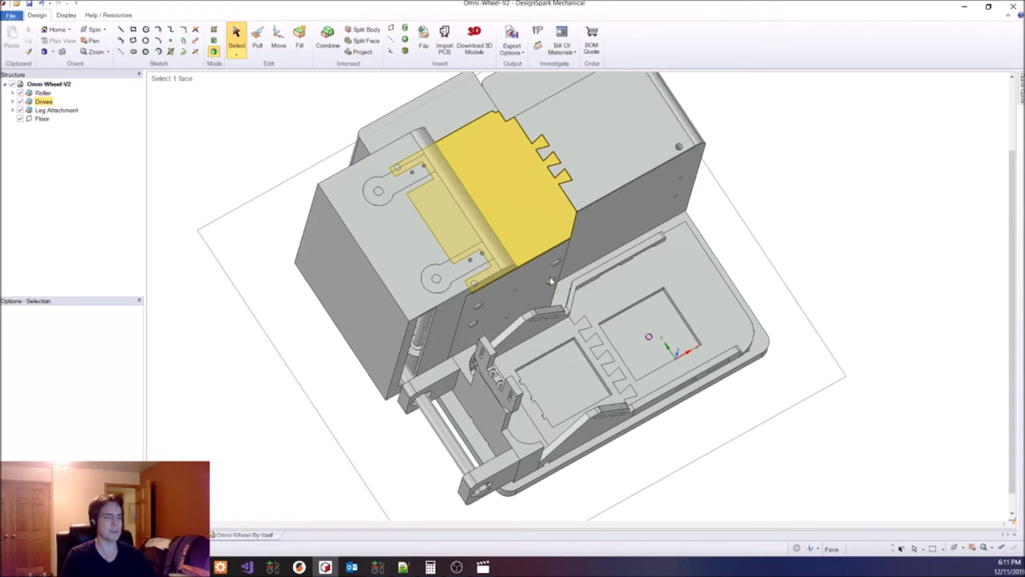
- Examine the roller base plate, the leg attachment's end brackets, connecting rod and upright plate up close
drag(791, 239, 831, 187)
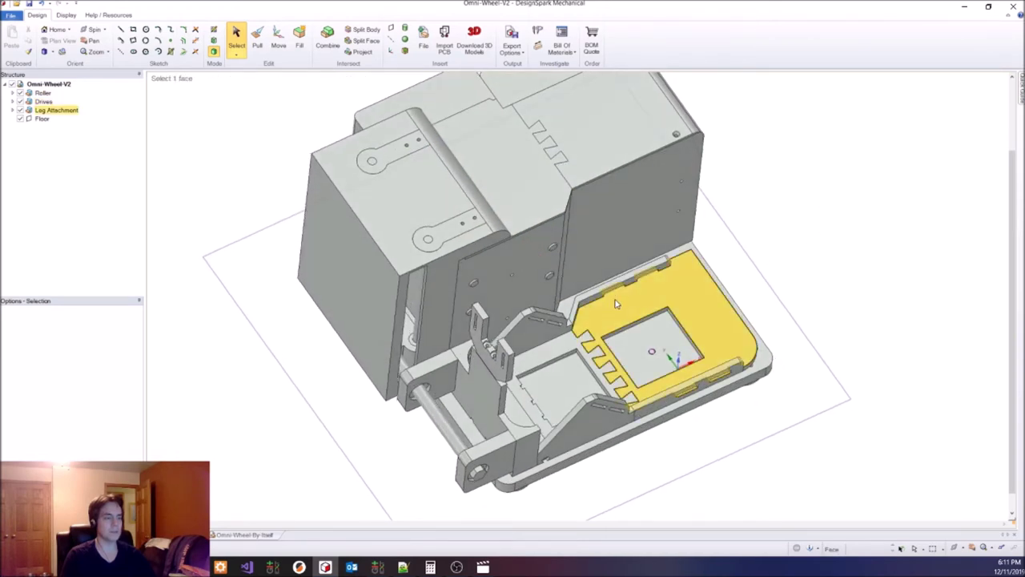
key(h)
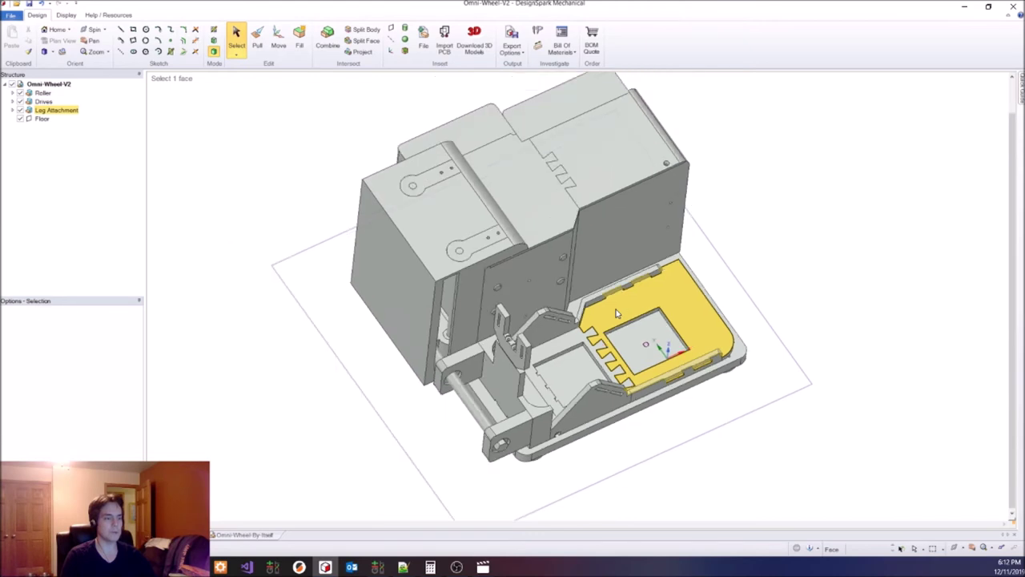
click(849, 311)
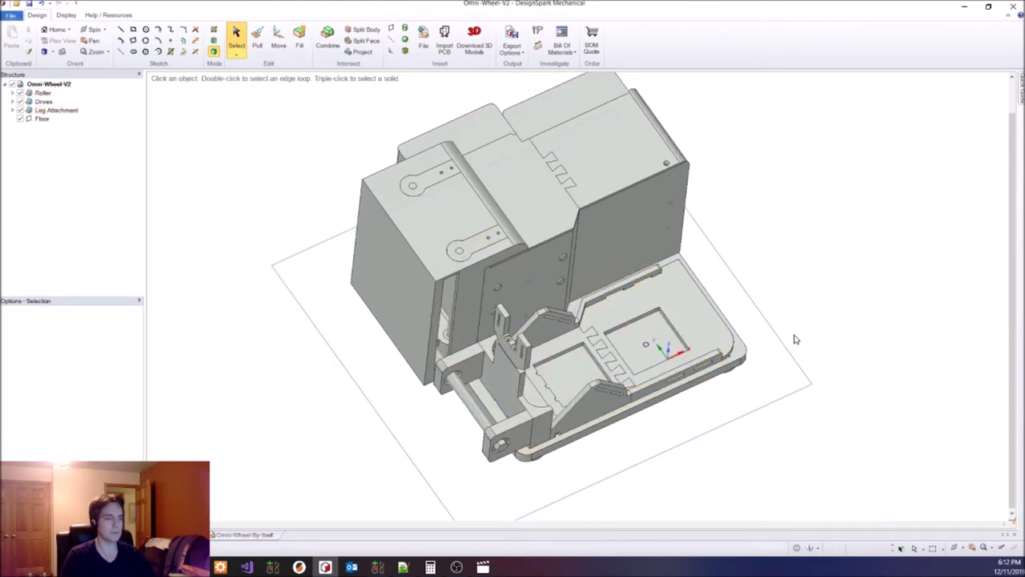
scroll(835, 349, up, 3)
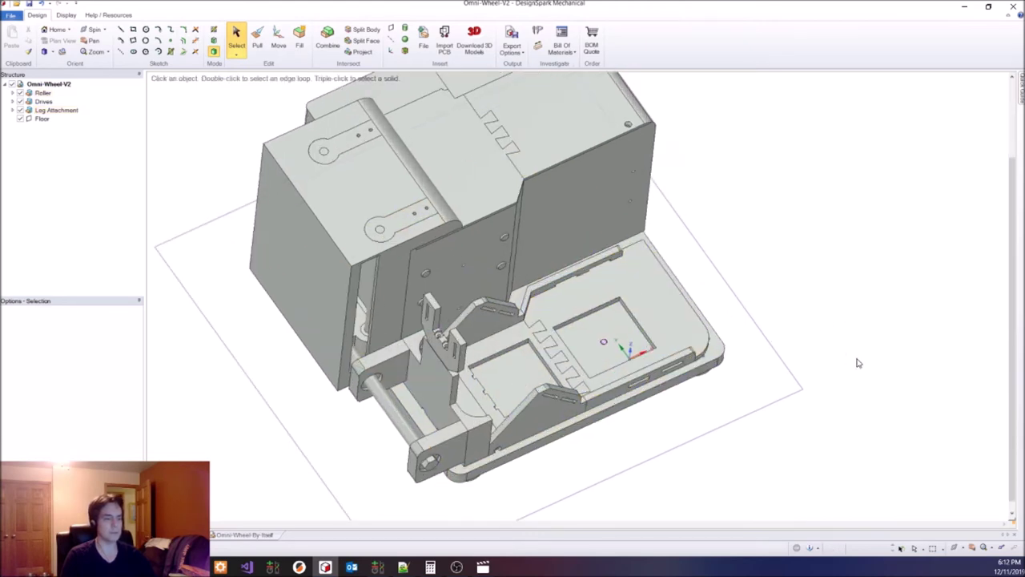
click(567, 395)
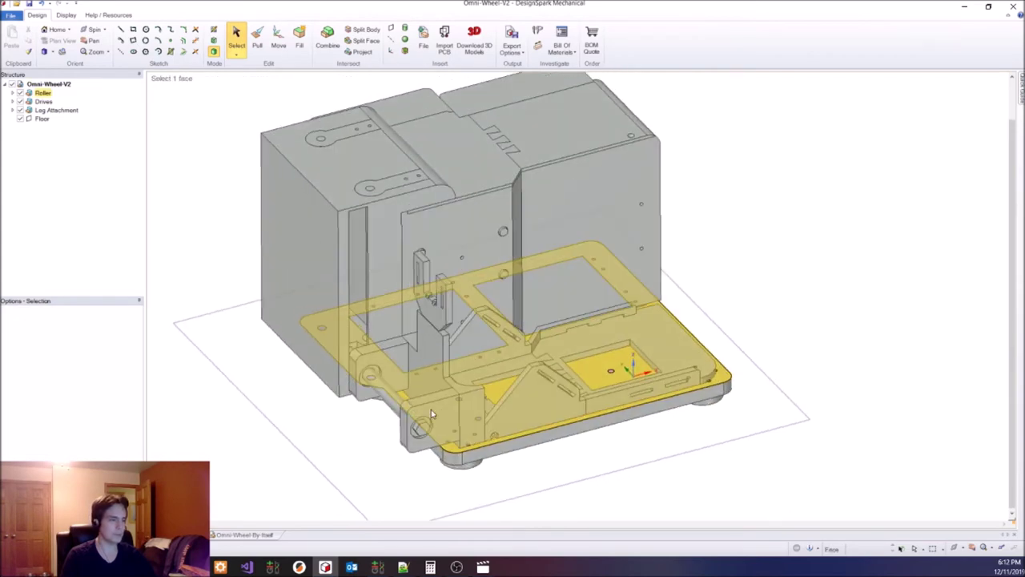
click(471, 418)
scroll(462, 364, up, 5)
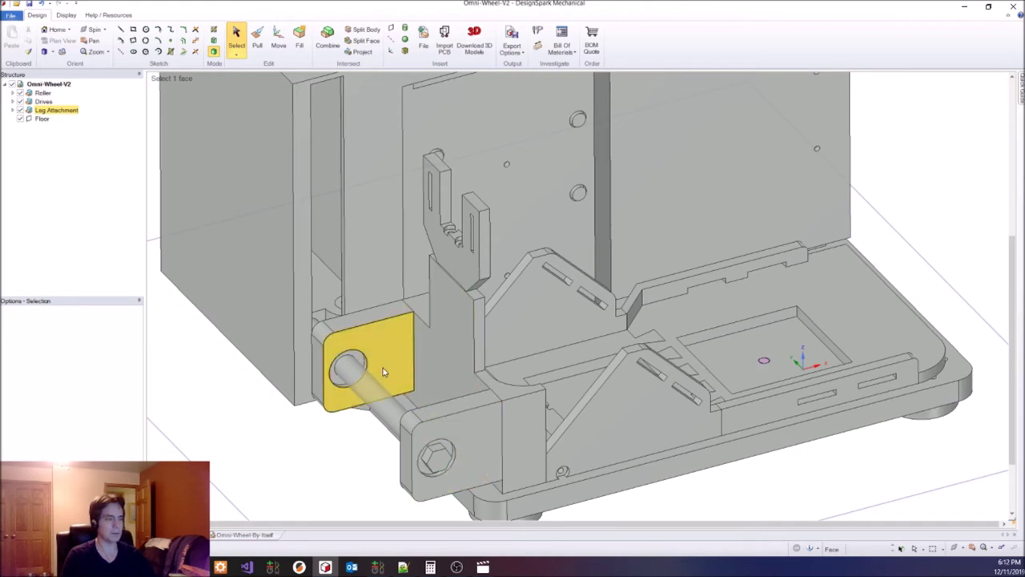
scroll(383, 372, down, 1)
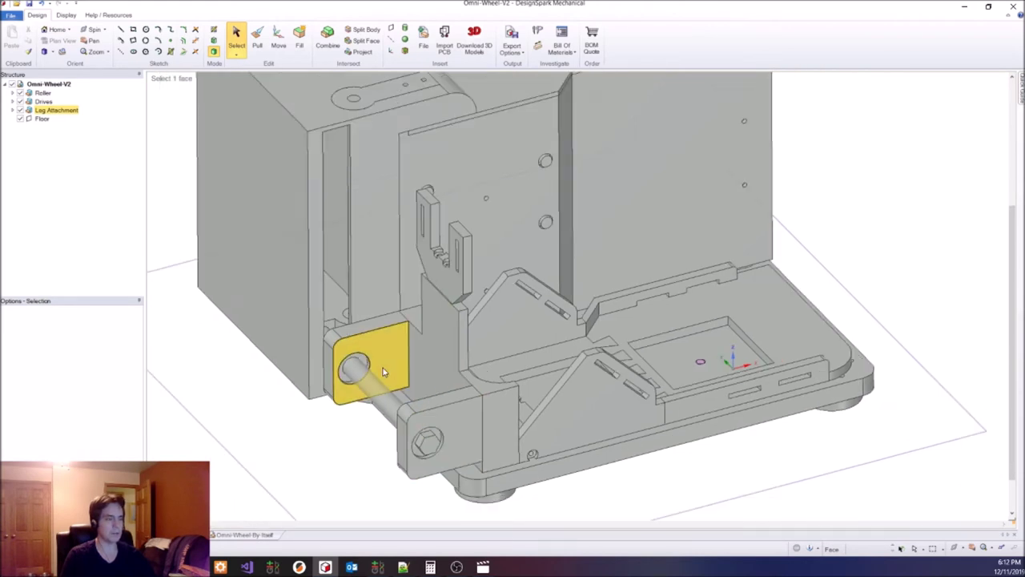
click(443, 367)
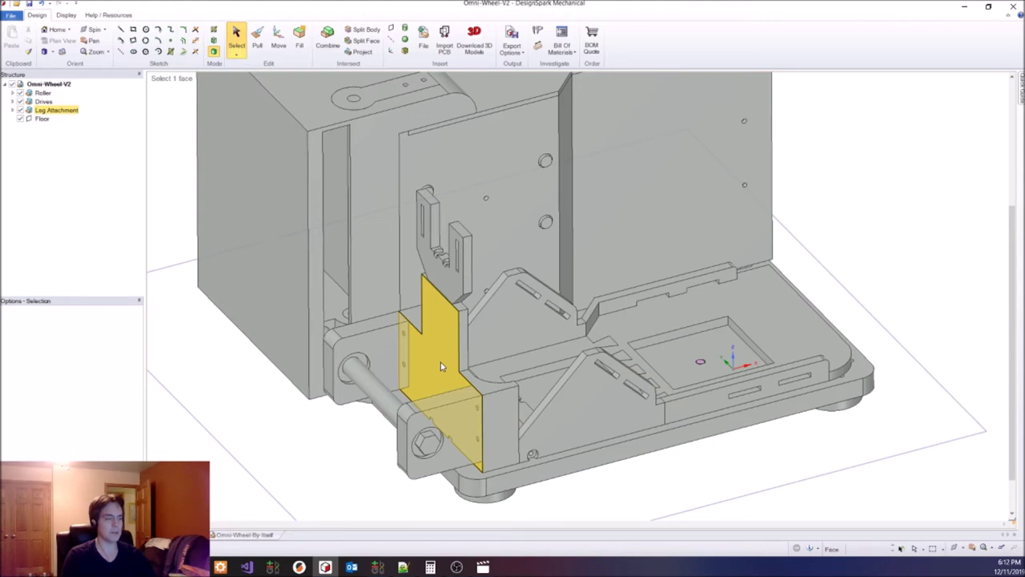
click(461, 437)
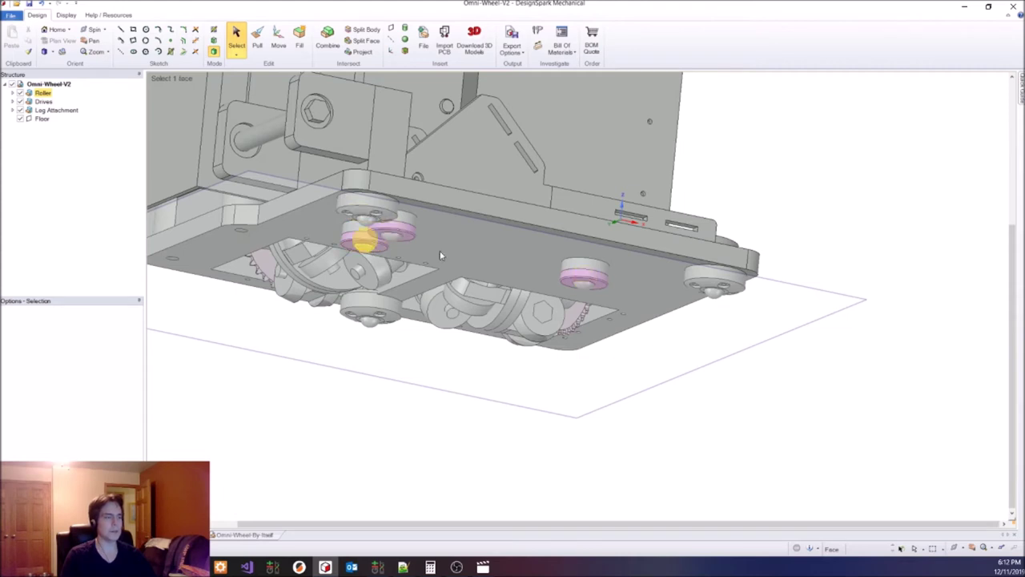
- Inspect the overlapping pair of pink-ringed ball casters beneath the roller base plate
click(371, 250)
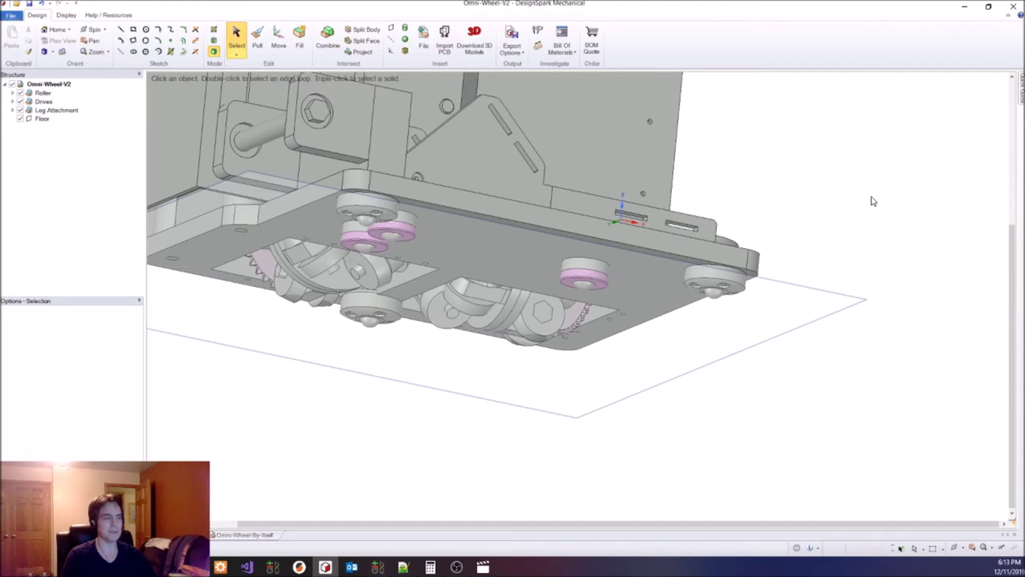
click(377, 224)
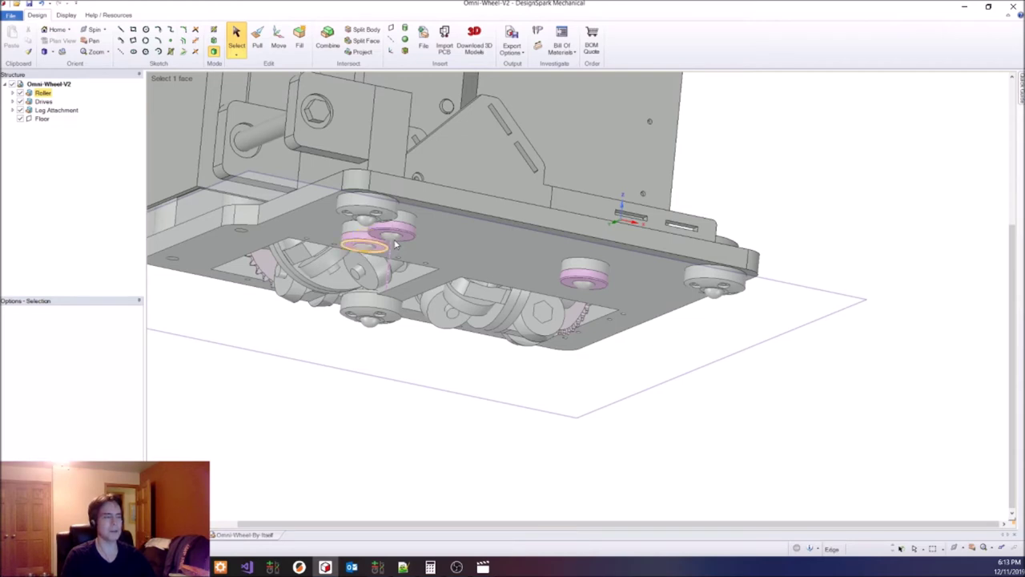
click(382, 247)
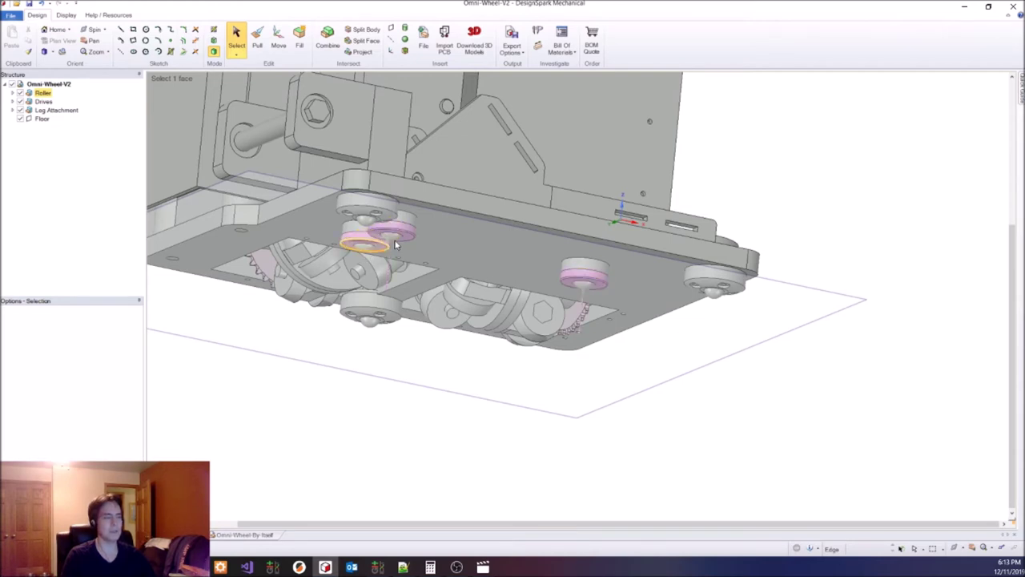
click(394, 235)
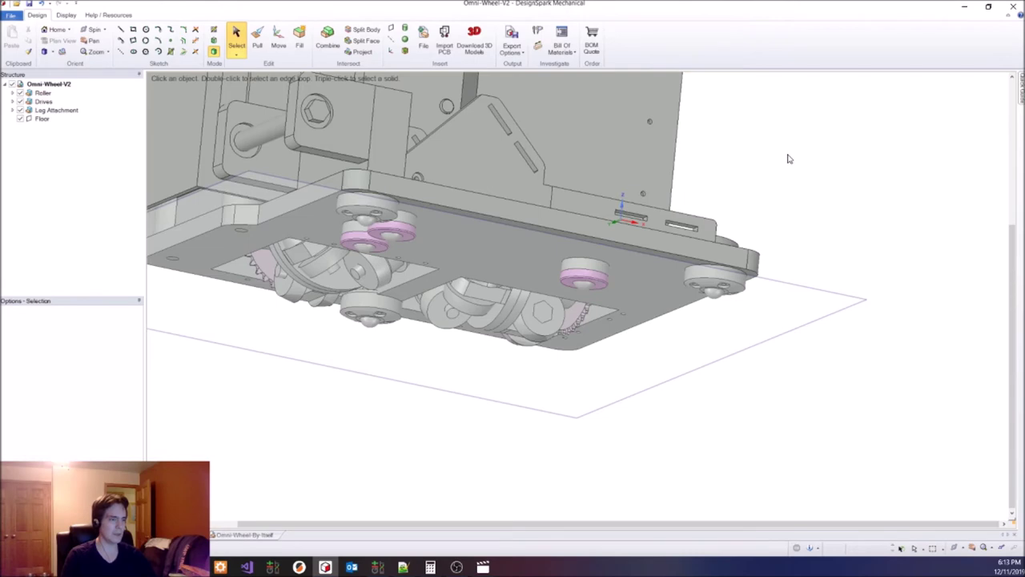
- Examine the drive housing's side panels and slotted end from above and from a low side angle
drag(789, 159, 817, 333)
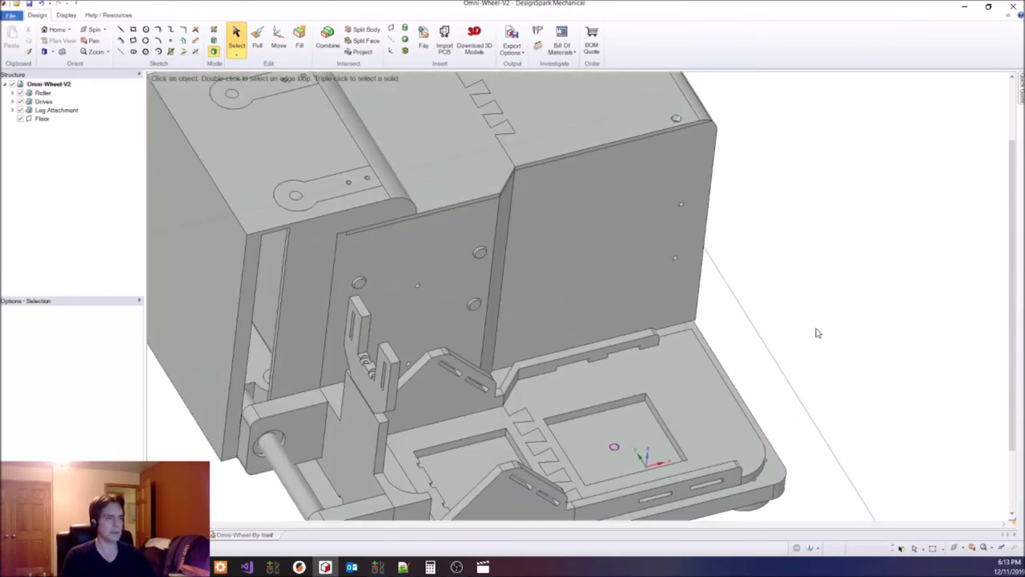
scroll(817, 333, down, 2)
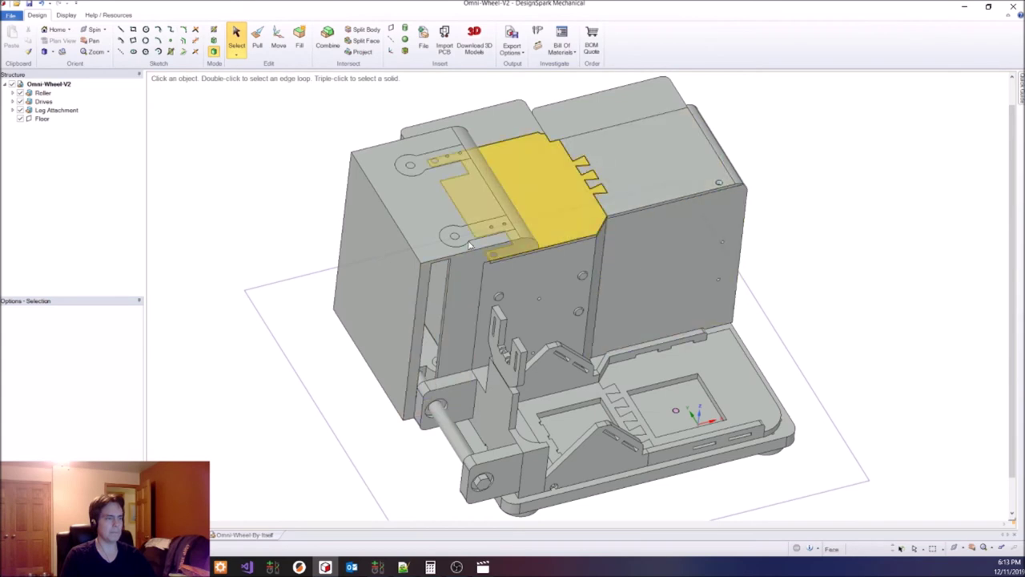
click(669, 264)
click(474, 272)
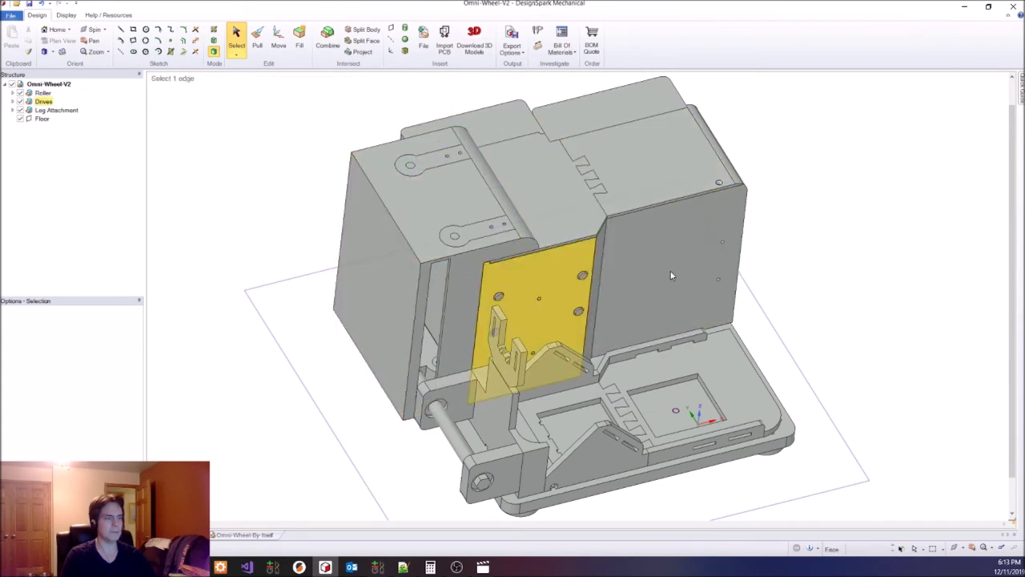
click(877, 222)
drag(877, 222, 880, 204)
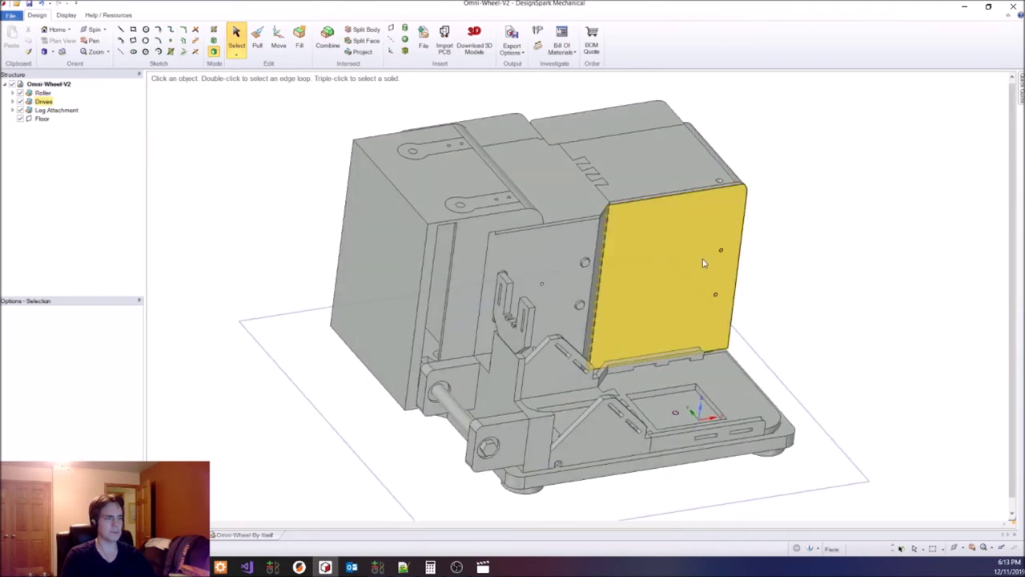
drag(703, 259, 733, 329)
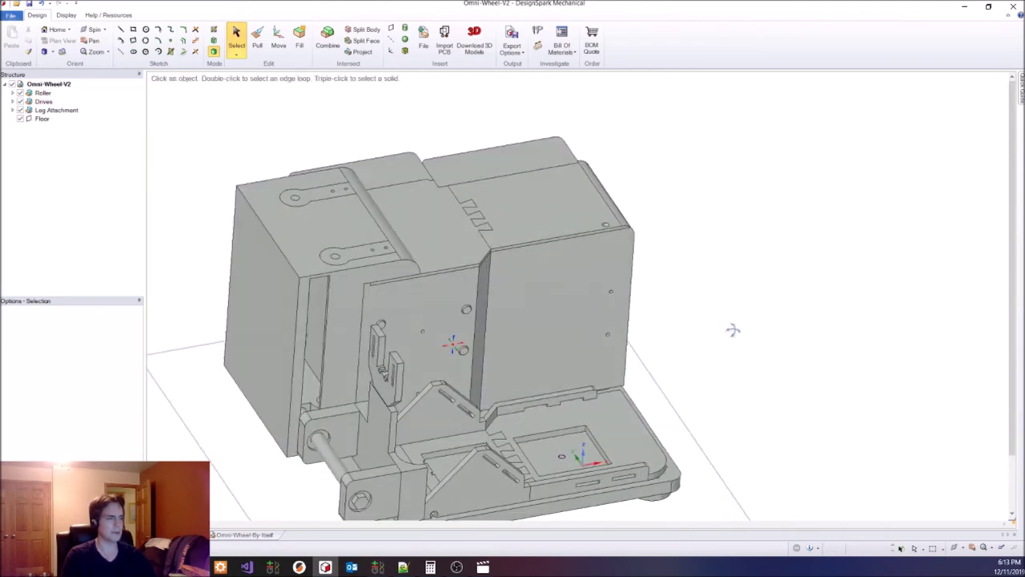
click(317, 299)
key(v)
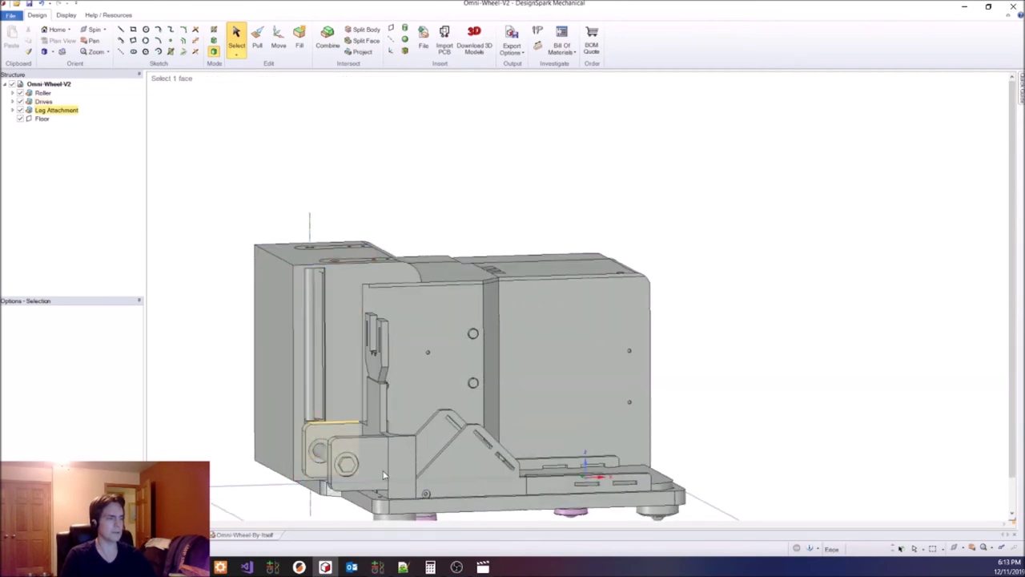
key(h)
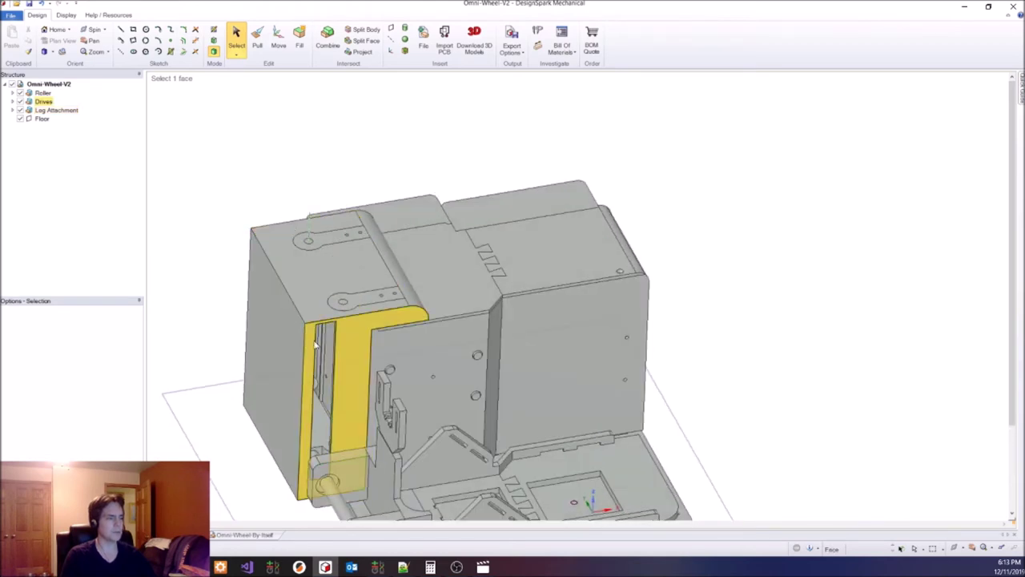
- Expand the Drives component, hide panels Side 1, 4, 5, 6 and 7, and examine the Arduino tray and housing interior
click(12, 101)
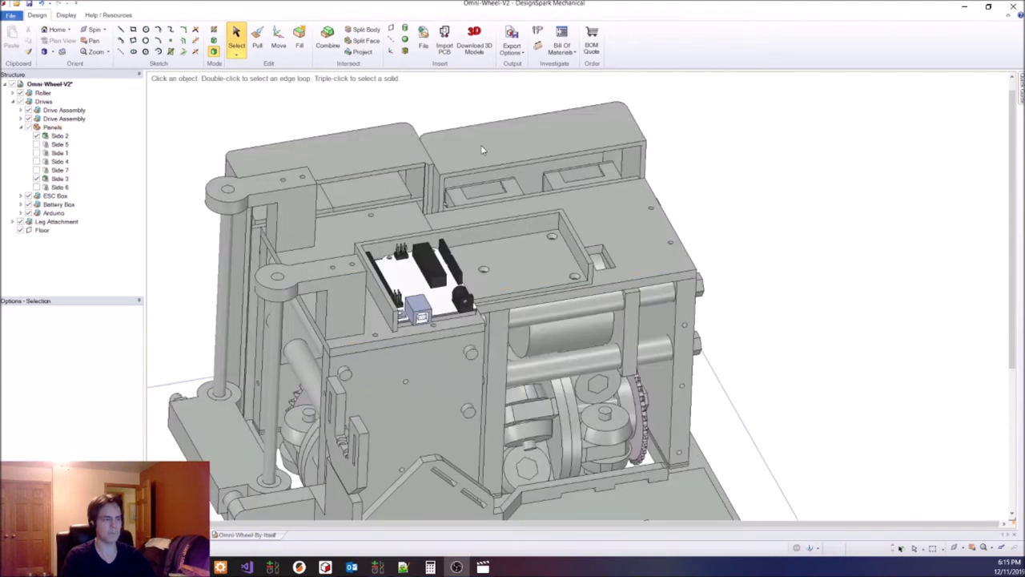
click(278, 282)
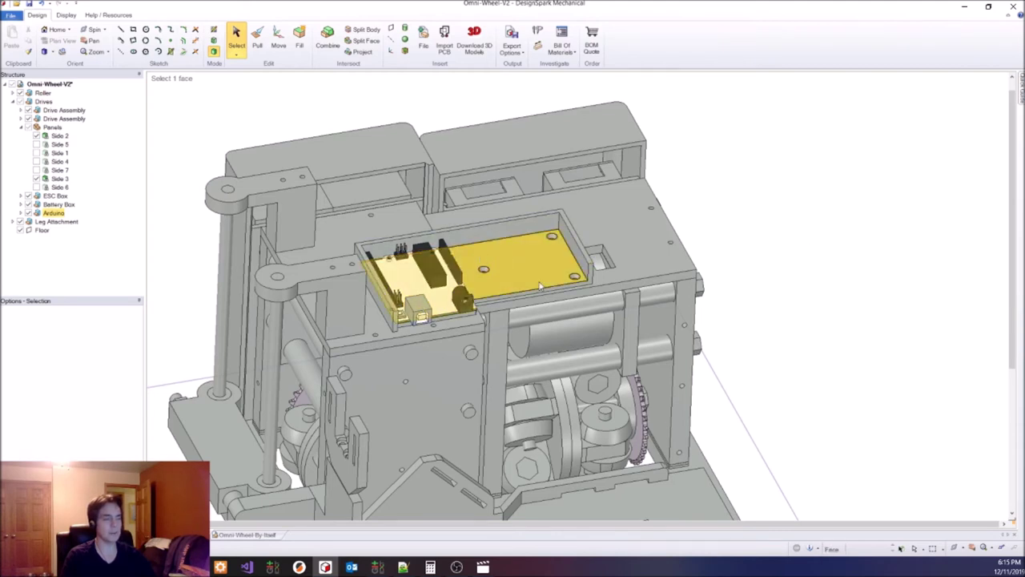
click(881, 248)
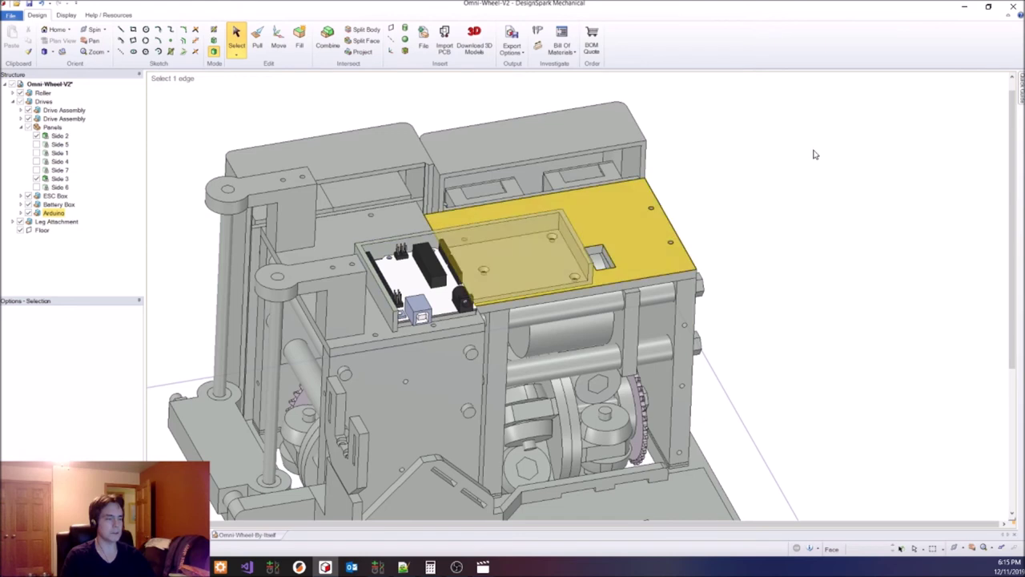
scroll(515, 132, up, 2)
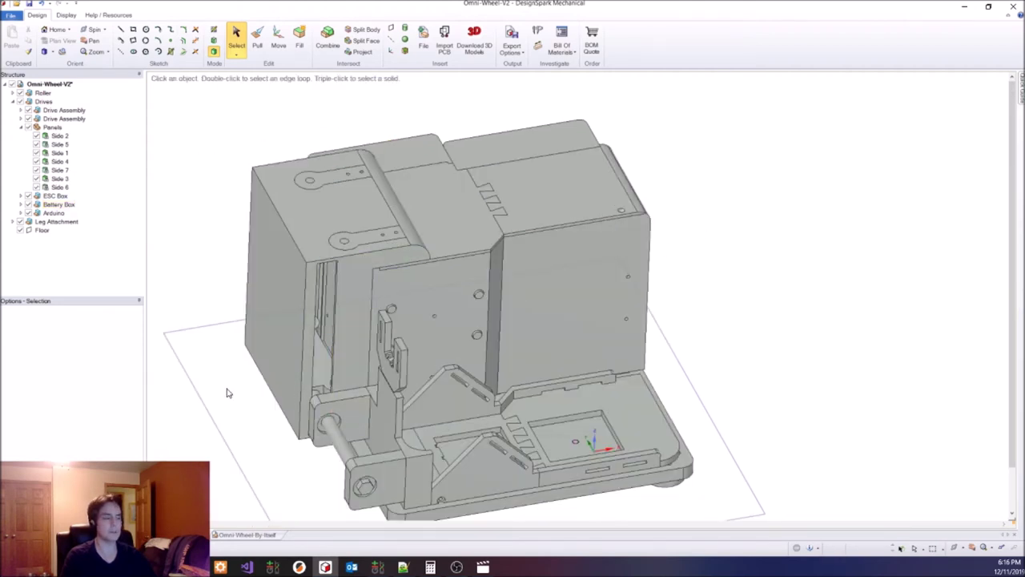
- View the Omni-Wheel-By-Itself design, and switch to the browser to bring up the Amazon listing for 80 623ZZ bearings
click(249, 535)
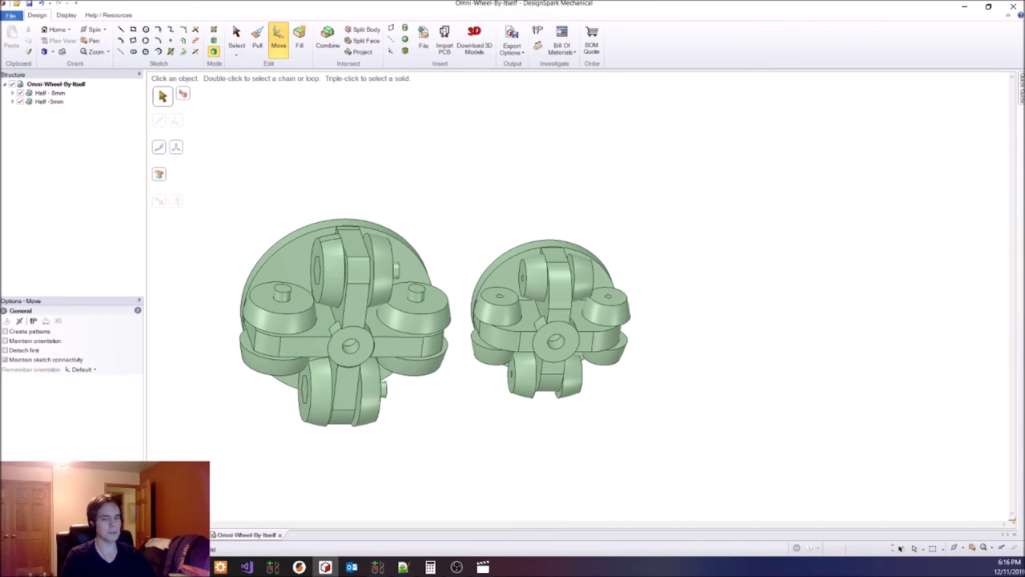
key(alt+Tab)
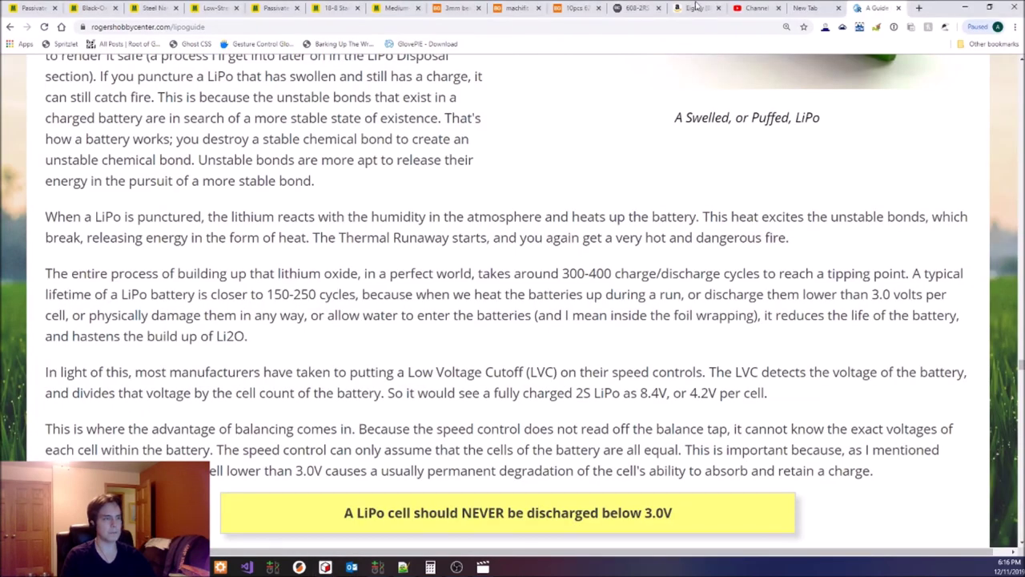
key(ctrl+shift+Tab)
key(ctrl+shift+Tab)
key(ctrl+shift+Tab)
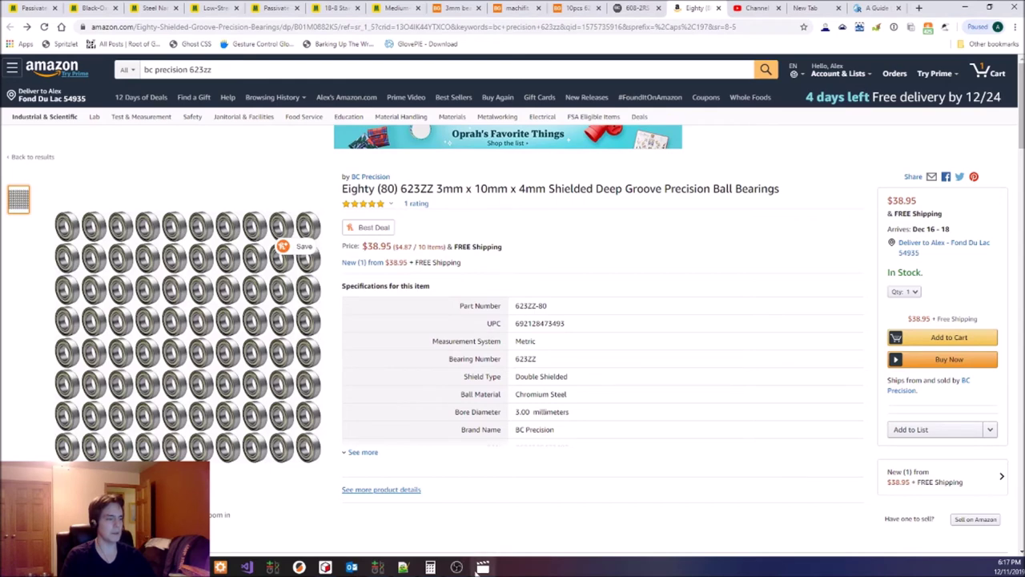
- Return to Omni-Wheel-By-Itself in DesignSpark Mechanical and compare the two wheel halves from slightly different angles
click(325, 567)
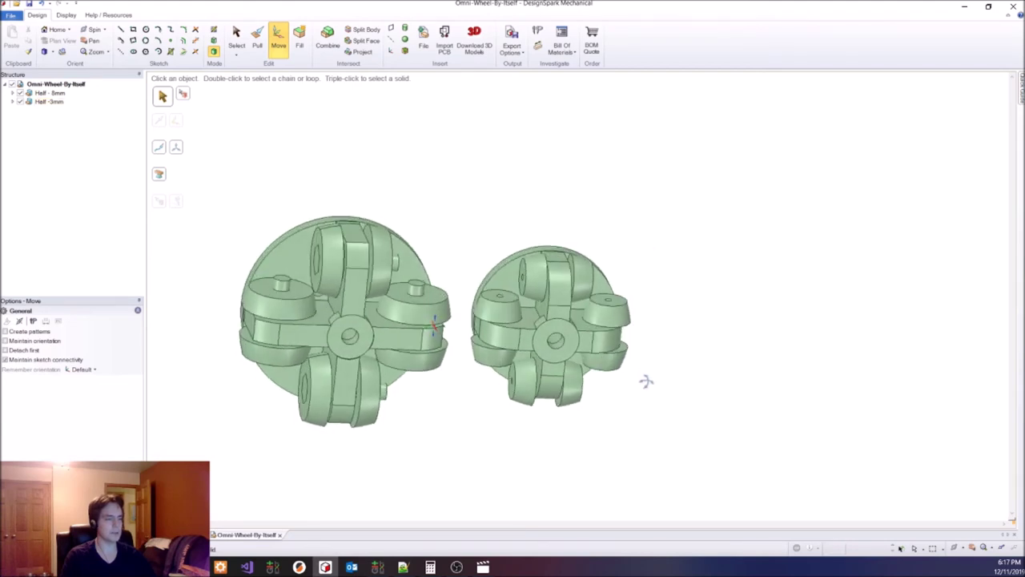
drag(647, 381, 666, 312)
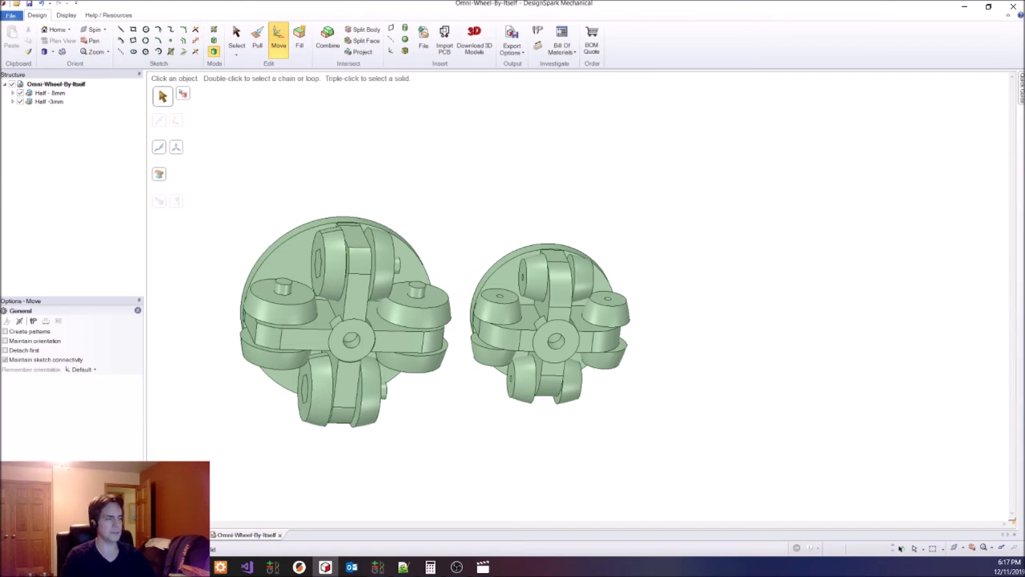
- Switch to the Omni-Wheel-V2 design and inspect the ESC box, battery box and front side panels
click(178, 535)
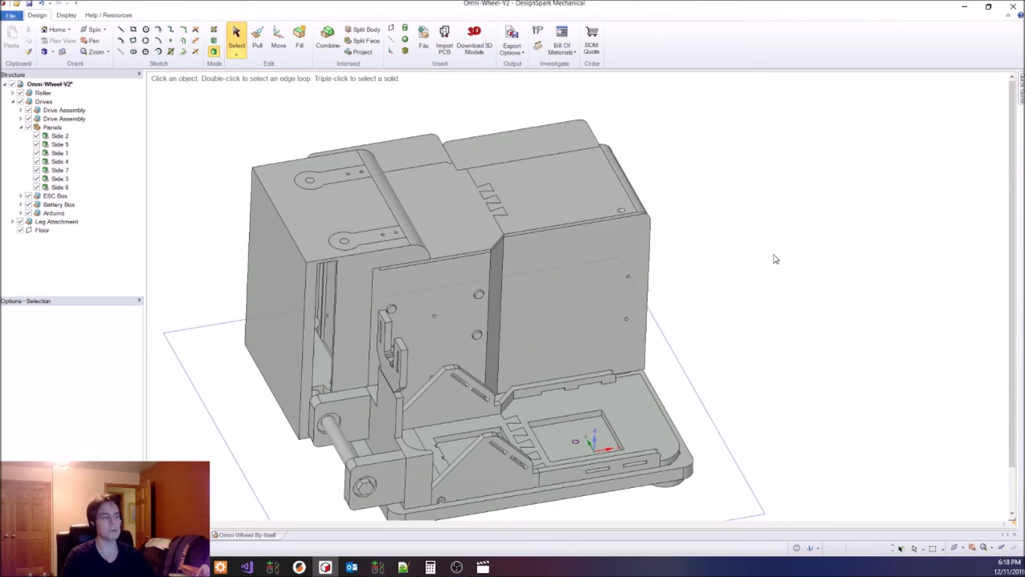
click(528, 144)
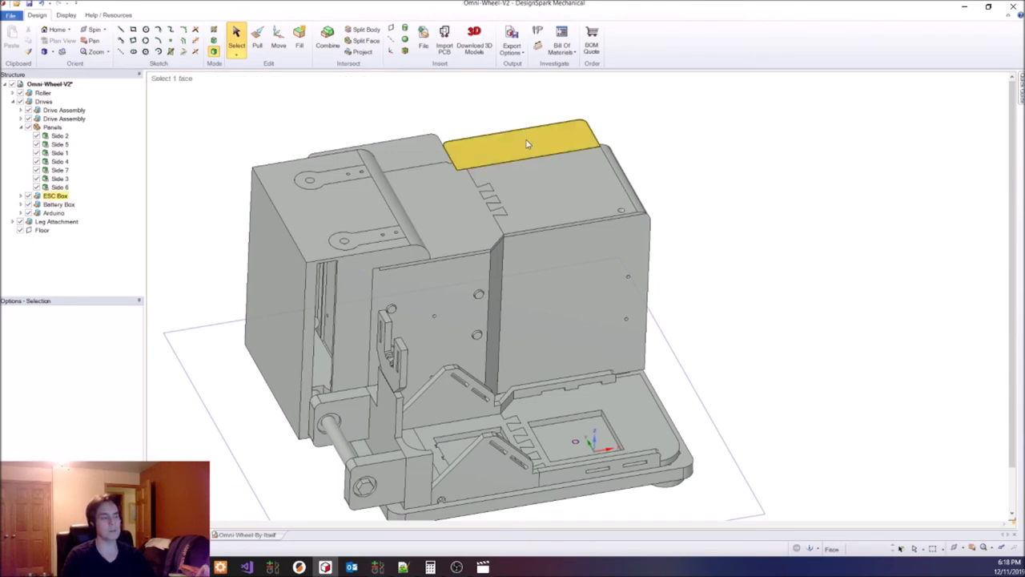
click(405, 145)
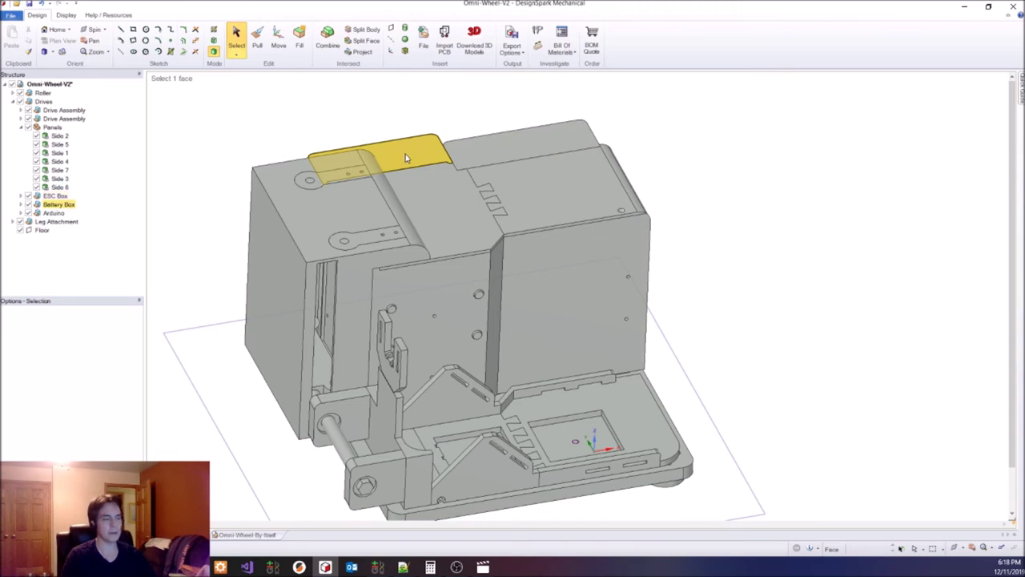
click(788, 264)
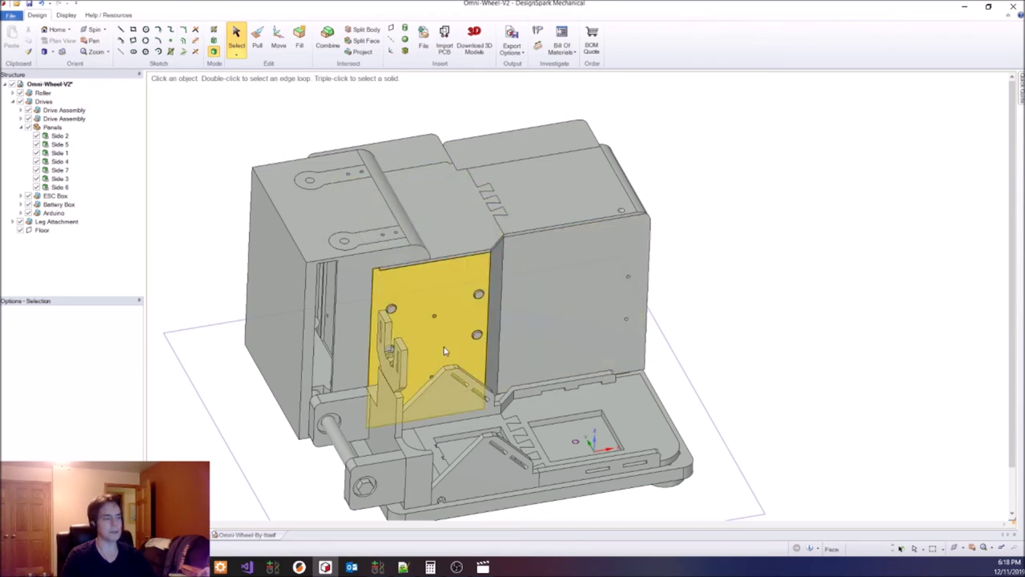
click(522, 326)
click(752, 274)
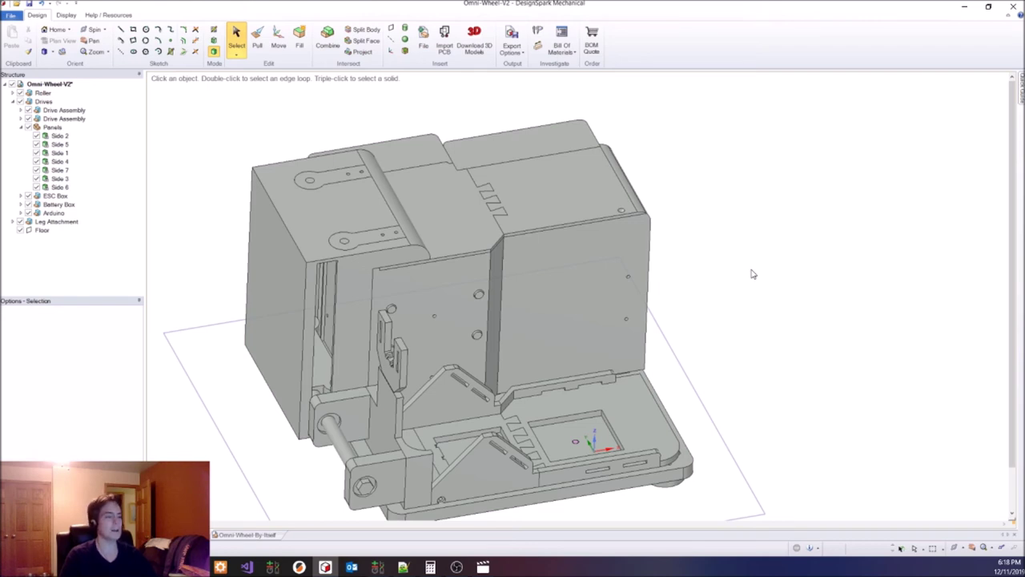
- Switch back to the Omni-Wheel-By-Itself design to view the two wheel halves with the Move tool active
click(228, 536)
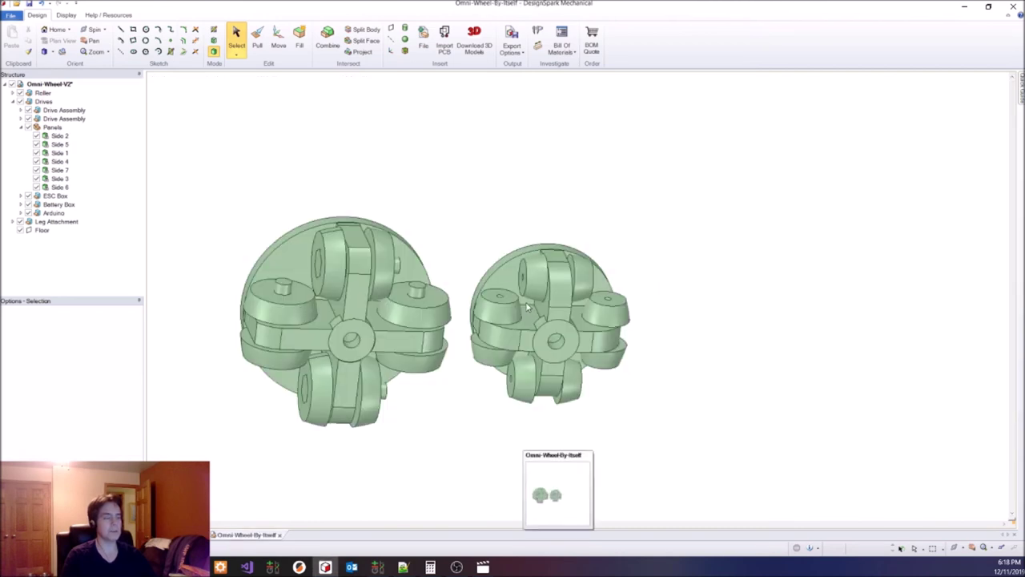
key(m)
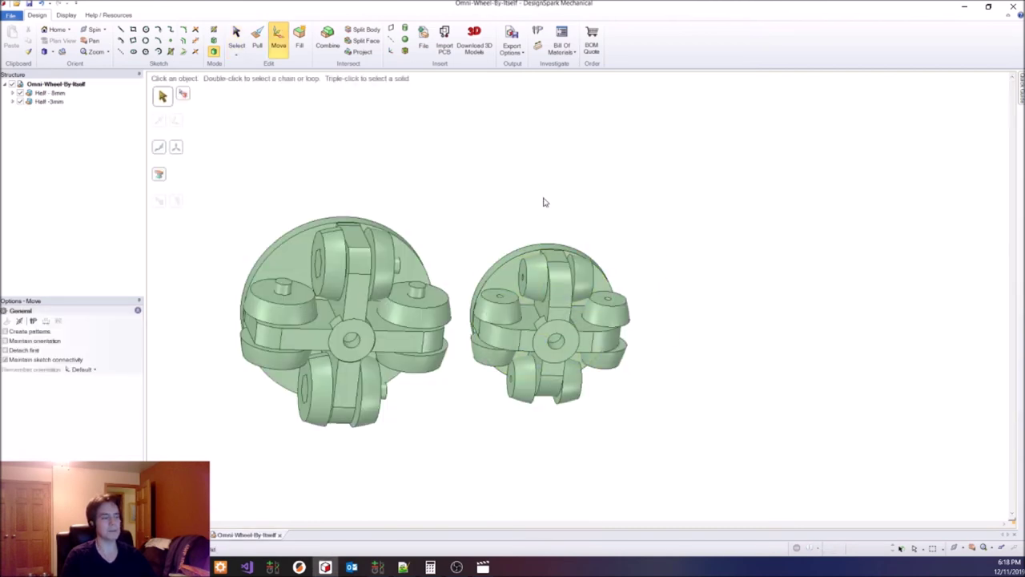